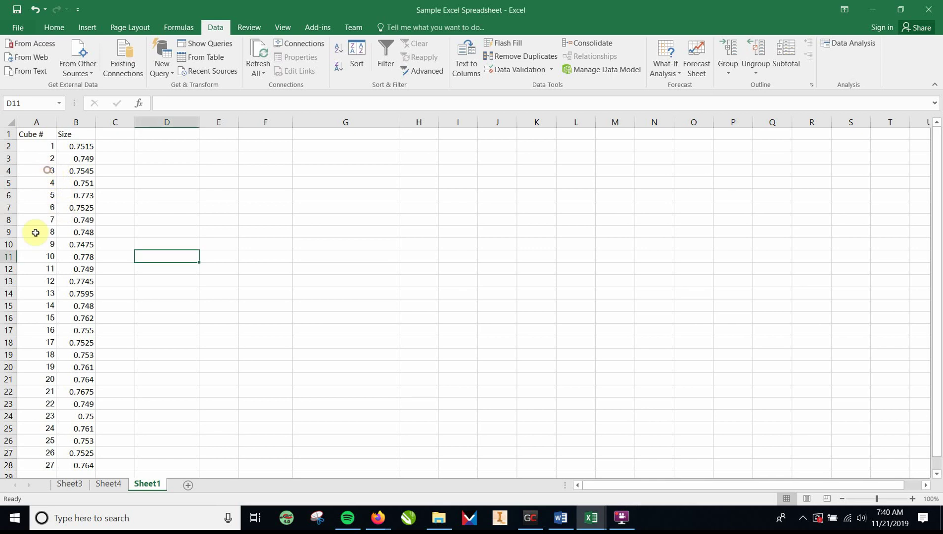
- Clear the old cube numbers from A4 downward in column A
{"action": "left_click", "coordinate": [41, 167]}
{"action": "left_click_drag", "start_coordinate": [42, 167], "coordinate": [48, 469]}
{"action": "key", "text": "BackSpace"}
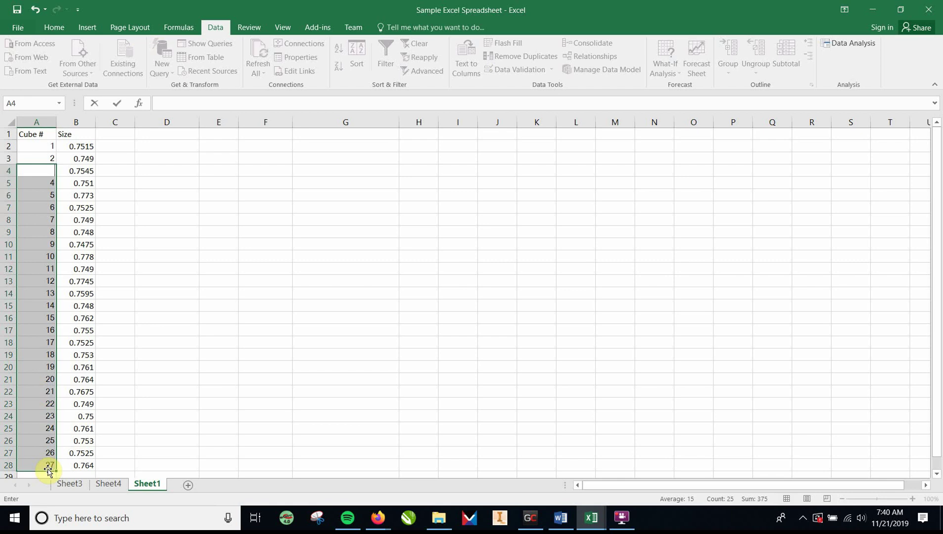
{"action": "left_click", "coordinate": [168, 403]}
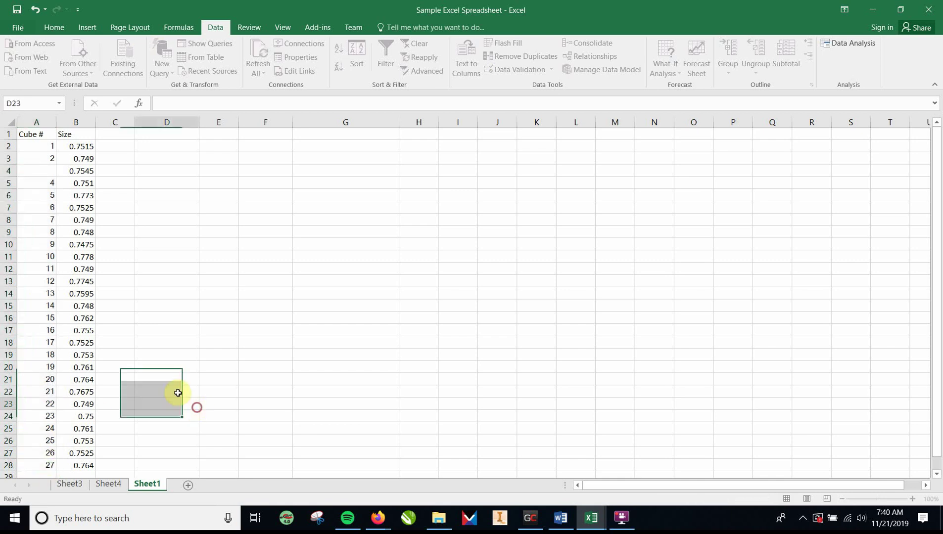
{"action": "left_click", "coordinate": [45, 178]}
{"action": "key", "text": "Delete"}
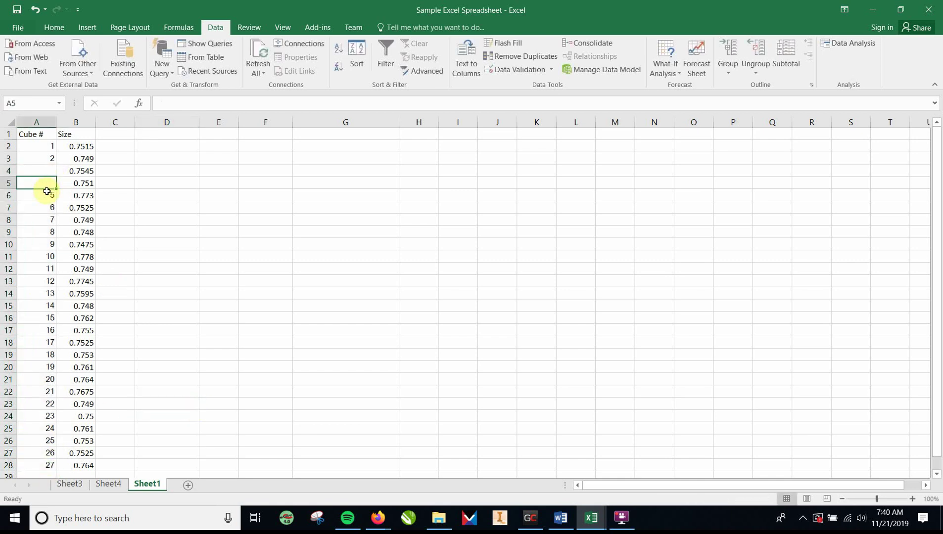
{"action": "left_click", "coordinate": [47, 191]}
{"action": "key", "text": "Down"}
{"action": "key", "text": "Delete"}
{"action": "left_click", "coordinate": [47, 191]}
{"action": "key", "text": "Delete"}
{"action": "key", "text": "Up"}
{"action": "key", "text": "Up"}
{"action": "key", "text": "Down"}
{"action": "key", "text": "Down"}
{"action": "key", "text": "Down"}
{"action": "key", "text": "Down"}
{"action": "key", "text": "Delete"}
{"action": "key", "text": "Down"}
{"action": "key", "text": "Delete"}
{"action": "key", "text": "Down"}
{"action": "key", "text": "Delete"}
{"action": "key", "text": "Down"}
{"action": "key", "text": "Delete"}
{"action": "key", "text": "Down"}
{"action": "key", "text": "Delete"}
{"action": "key", "text": "Down"}
{"action": "key", "text": "Delete"}
{"action": "key", "text": "Down"}
{"action": "key", "text": "Delete"}
{"action": "key", "text": "Down"}
{"action": "key", "text": "Delete"}
- Enter 3 in A4 and extend the 1, 2, 3 series from A2:A4 down to A28
{"action": "left_click", "coordinate": [39, 171]}
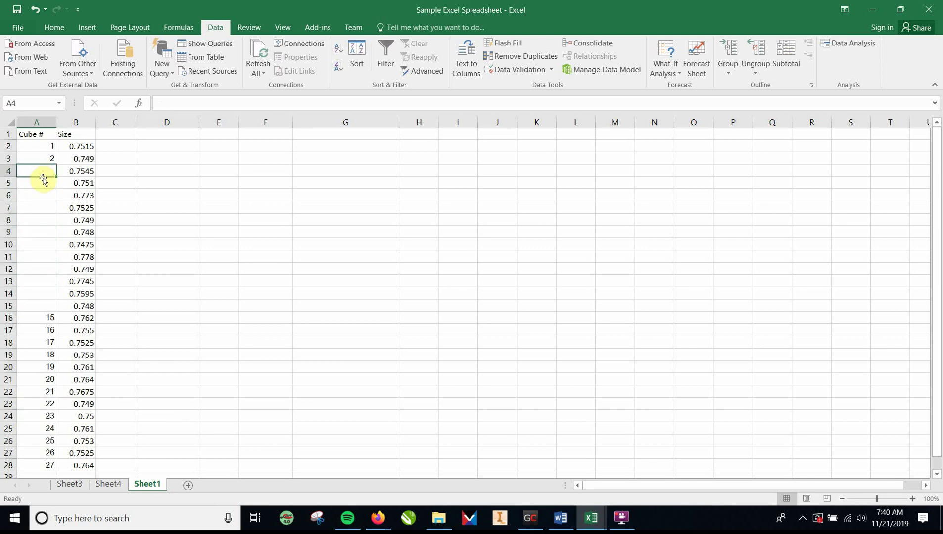
{"action": "type", "text": "3"}
{"action": "left_click", "coordinate": [147, 183]}
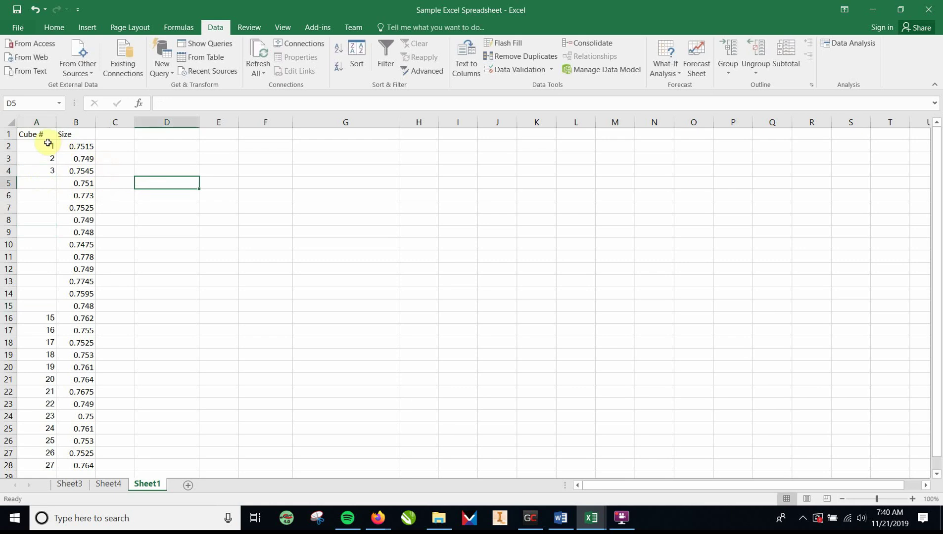
{"action": "left_click_drag", "start_coordinate": [48, 143], "coordinate": [45, 170]}
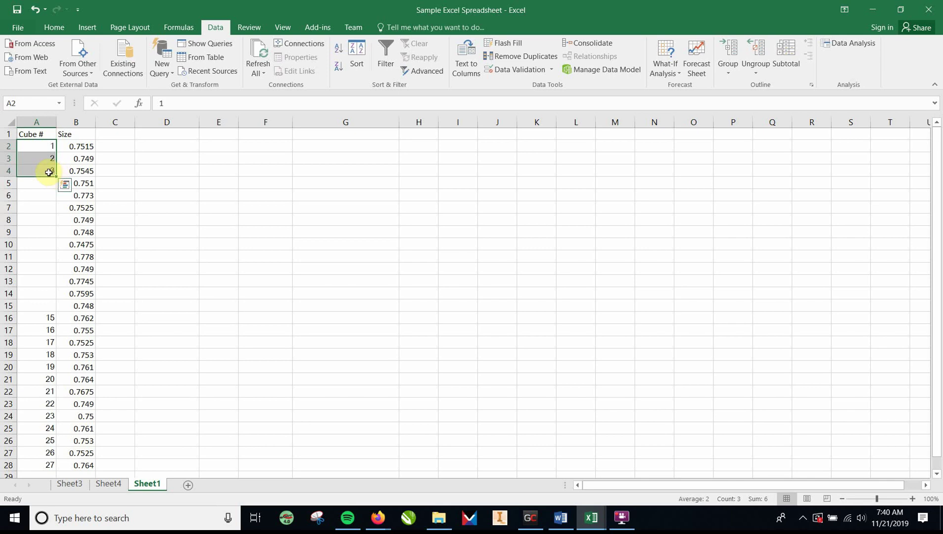
{"action": "left_click_drag", "start_coordinate": [57, 177], "coordinate": [49, 466]}
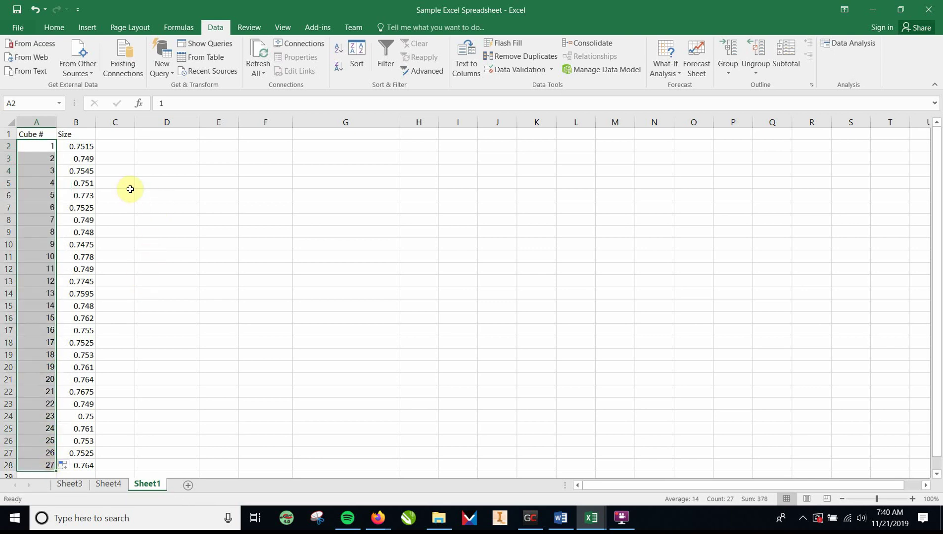
- Enter the heading 'Statiscal Analysis' in D2 with Mean, Mode, Median and SD(s) below it
{"action": "left_click", "coordinate": [181, 147]}
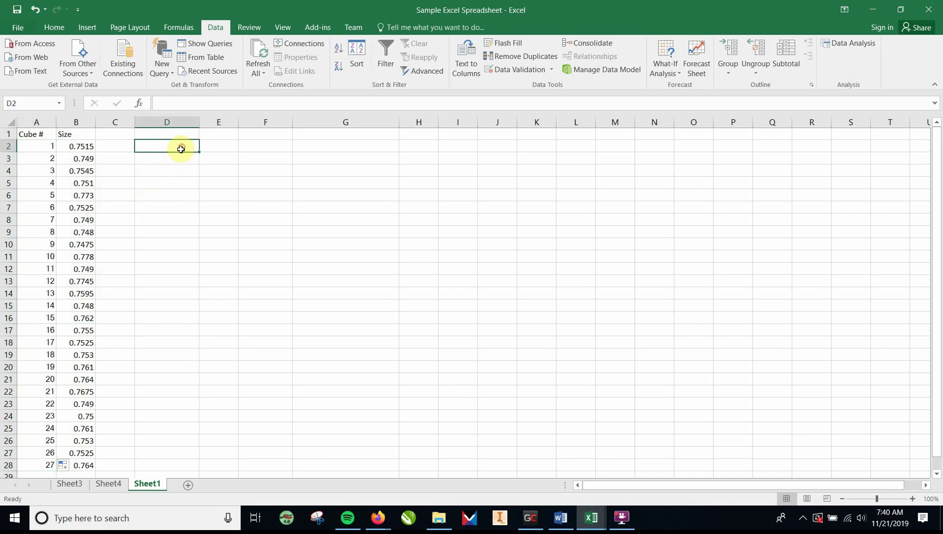
{"action": "type", "text": "Sta"}
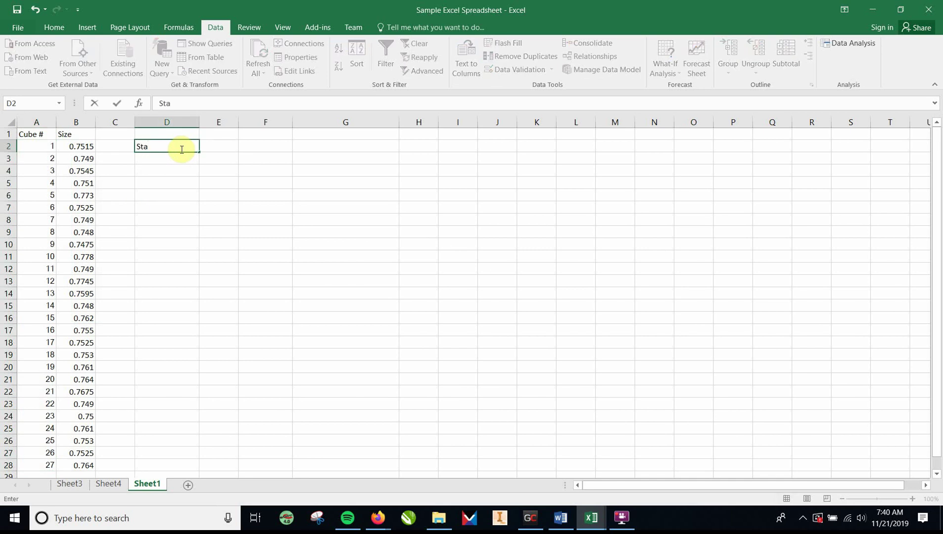
{"action": "type", "text": "tiscal Analysis"}
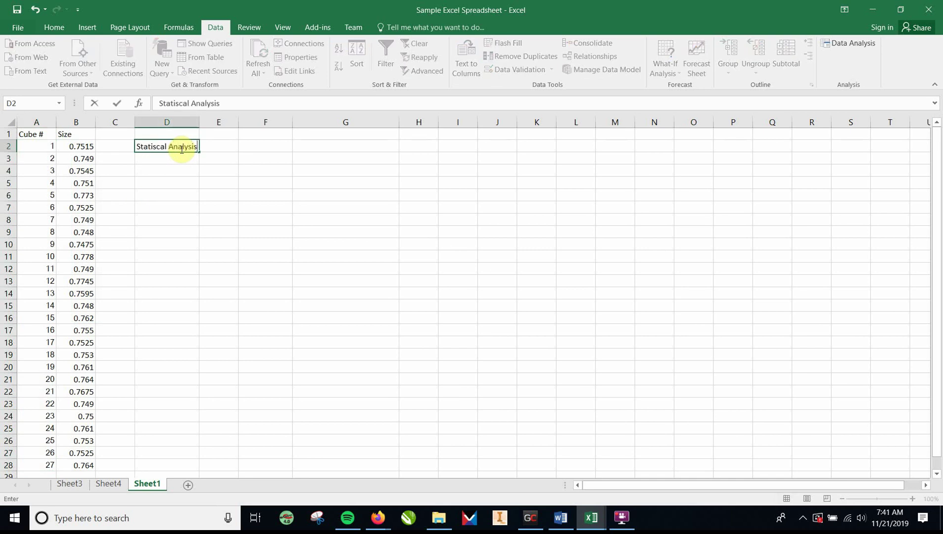
{"action": "left_click", "coordinate": [180, 159]}
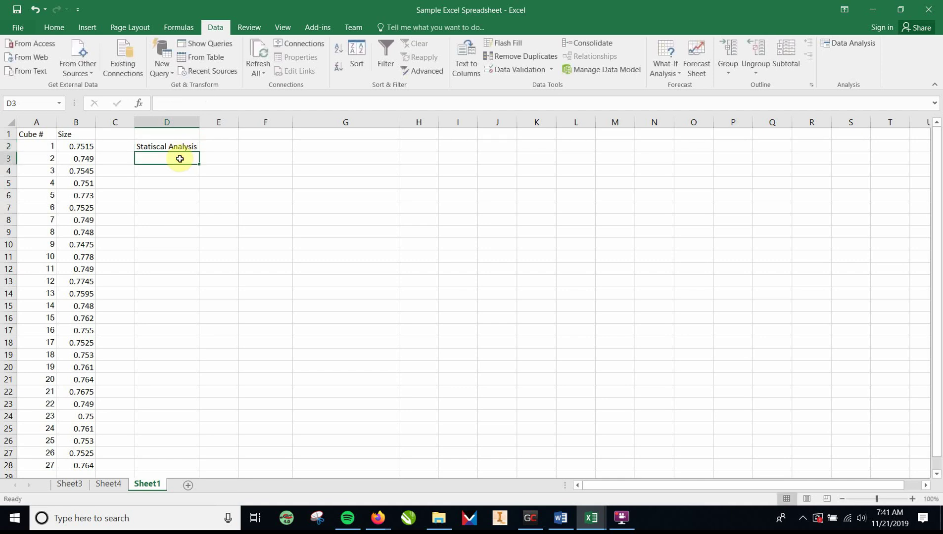
{"action": "type", "text": "Mean"}
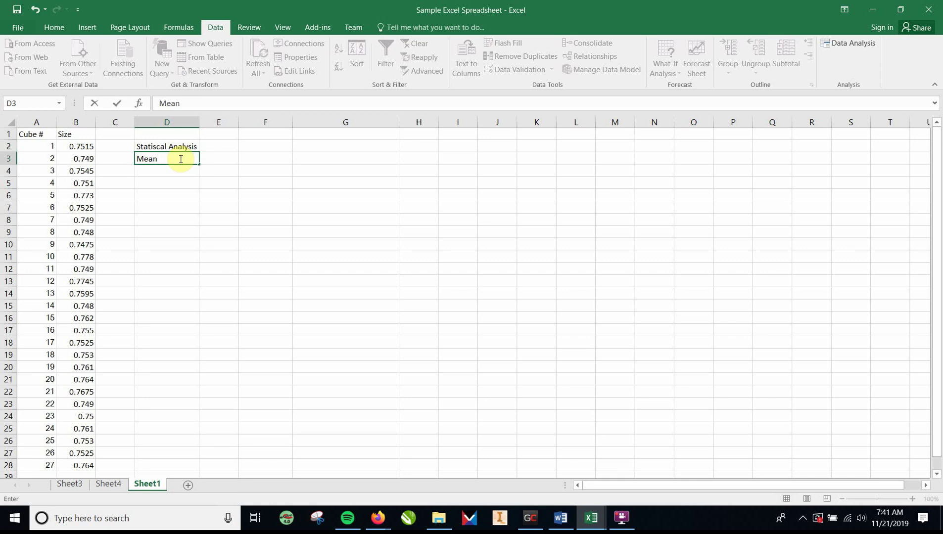
{"action": "key", "text": "Return"}
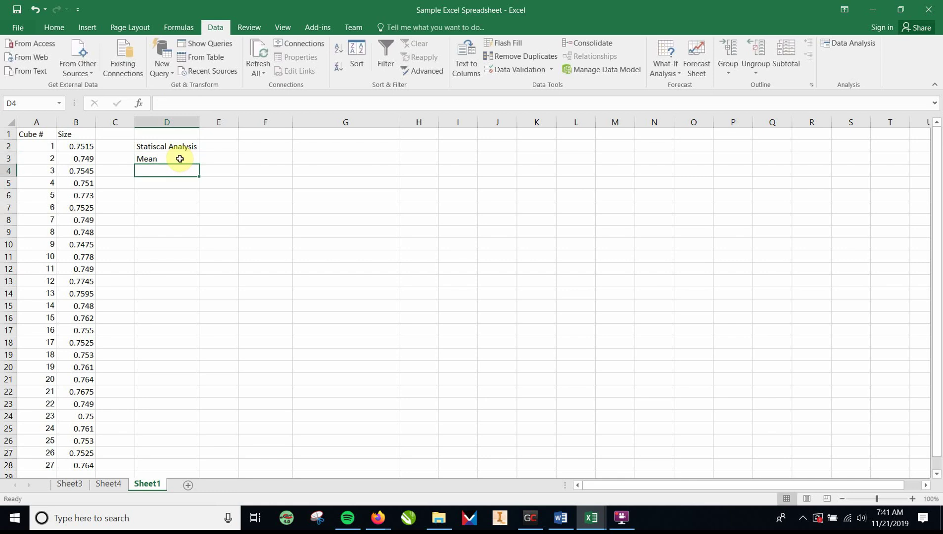
{"action": "type", "text": "Mode"}
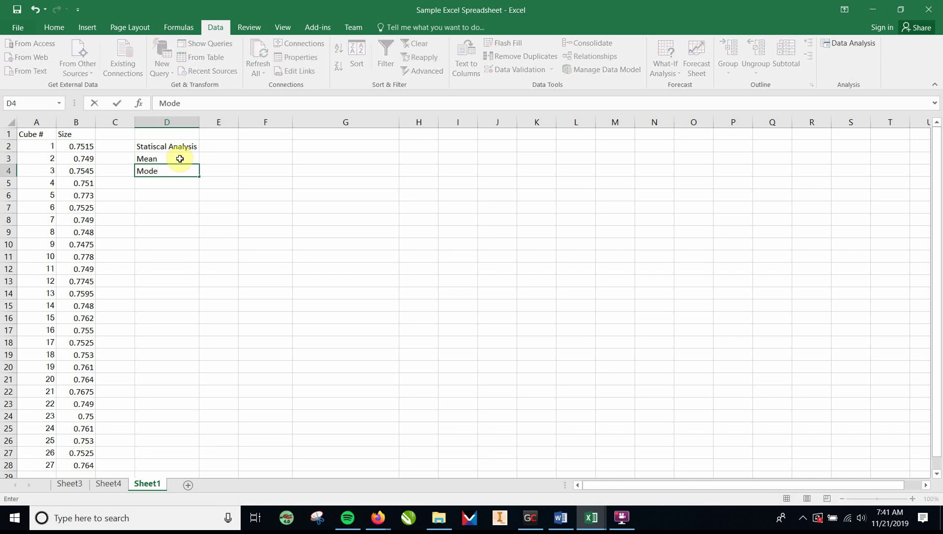
{"action": "key", "text": "Return"}
{"action": "type", "text": "Median"}
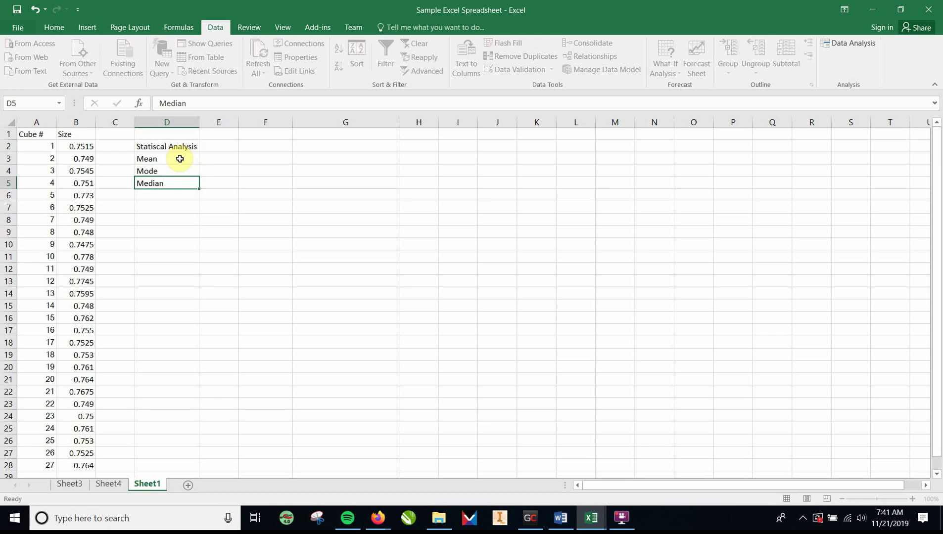
{"action": "key", "text": "Return"}
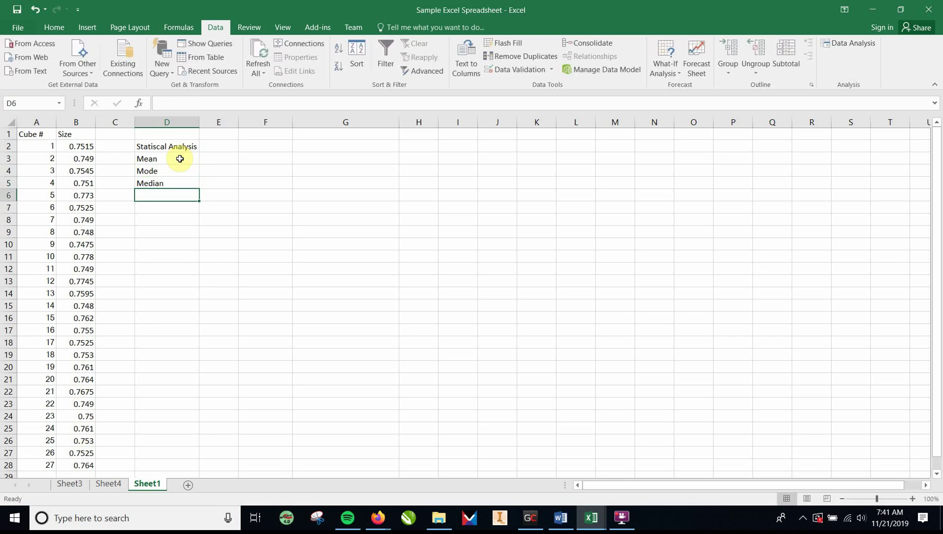
{"action": "type", "text": "S"}
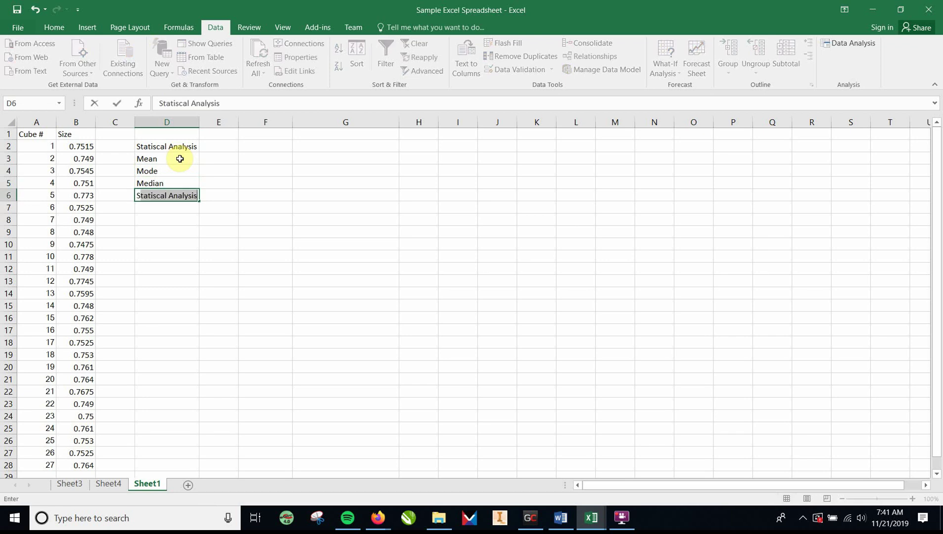
{"action": "type", "text": "D(s"}
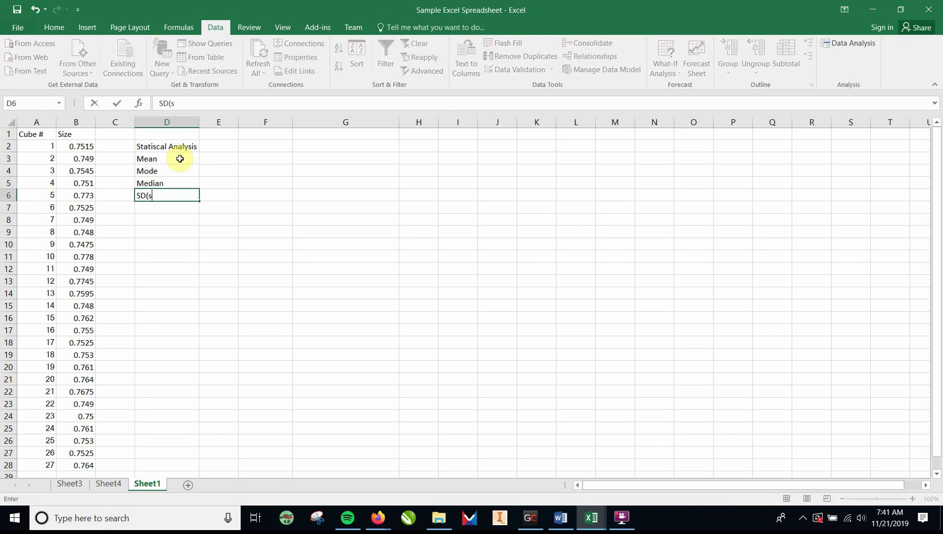
{"action": "type", "text": ")"}
{"action": "key", "text": "Return"}
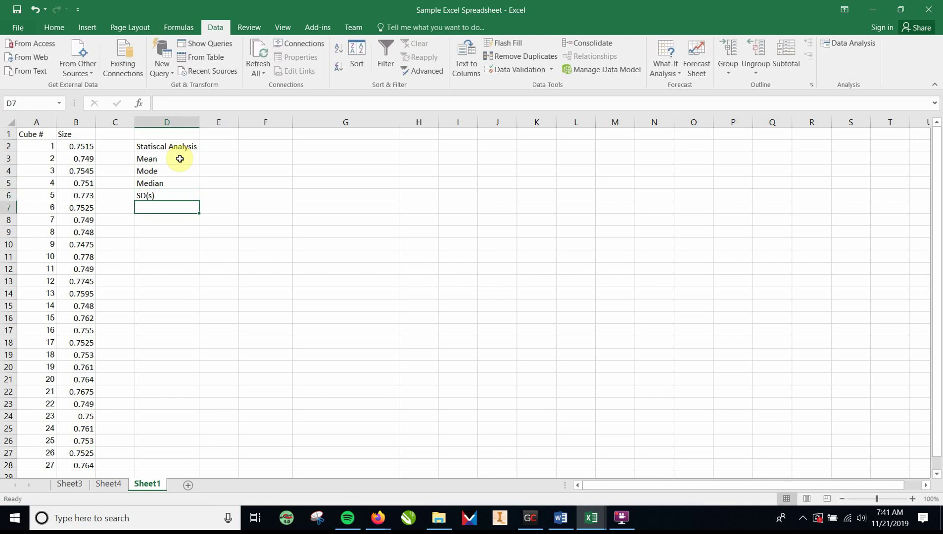
- Add the labels Min, Max, Range, Mean +2S and Mean-2s further down column D
{"action": "type", "text": "Min"}
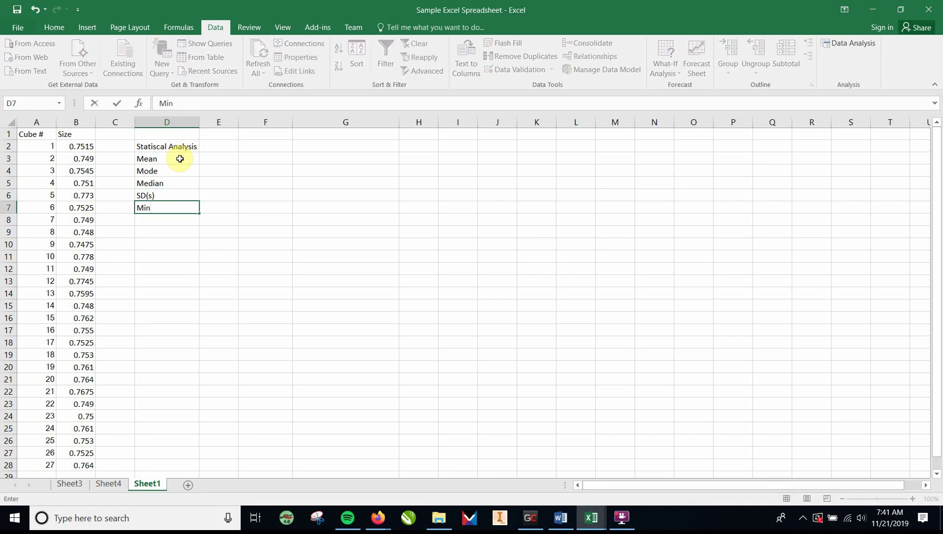
{"action": "key", "text": "Return"}
{"action": "type", "text": "Max"}
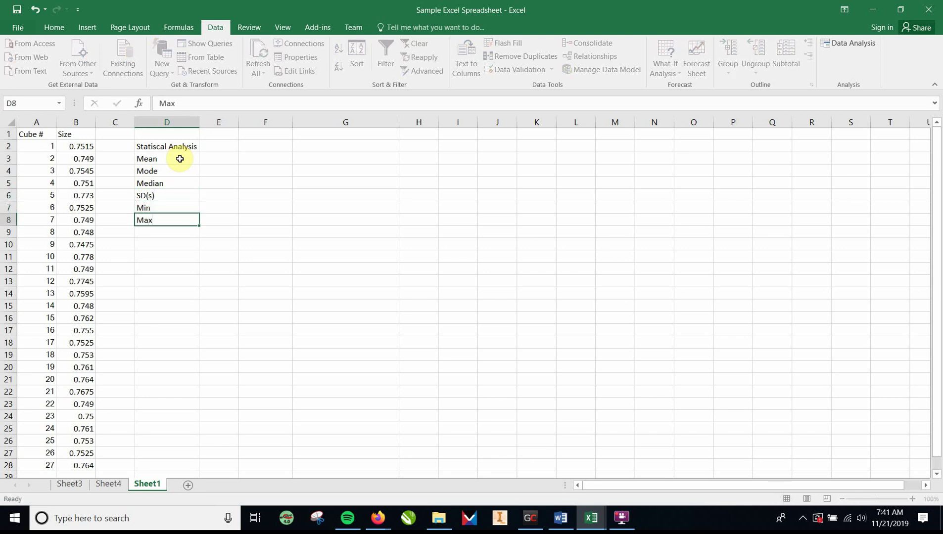
{"action": "key", "text": "Return"}
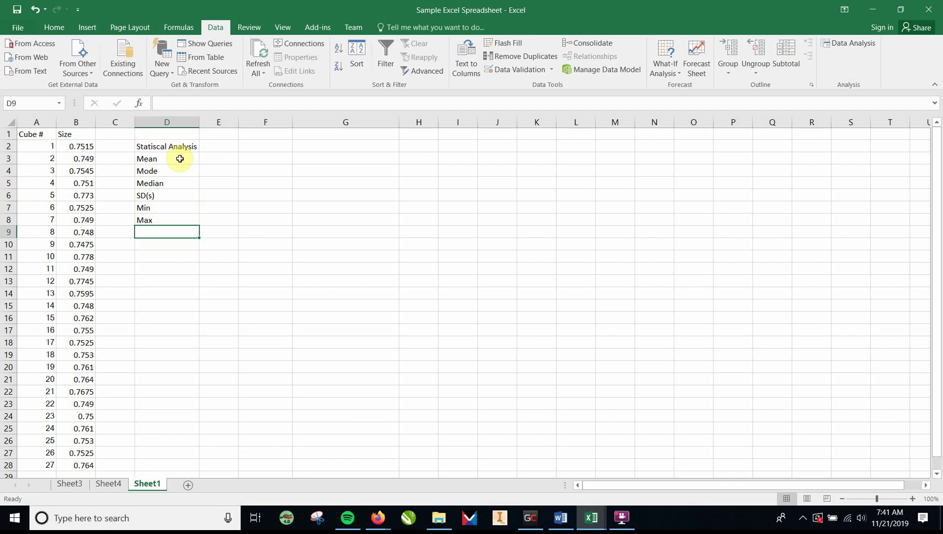
{"action": "type", "text": "Range"}
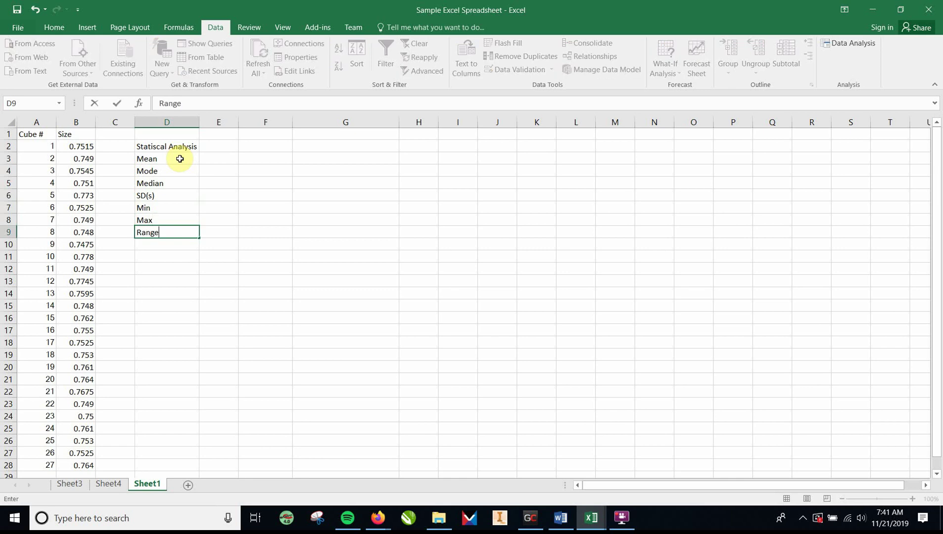
{"action": "key", "text": "Return"}
{"action": "type", "text": "Mean"}
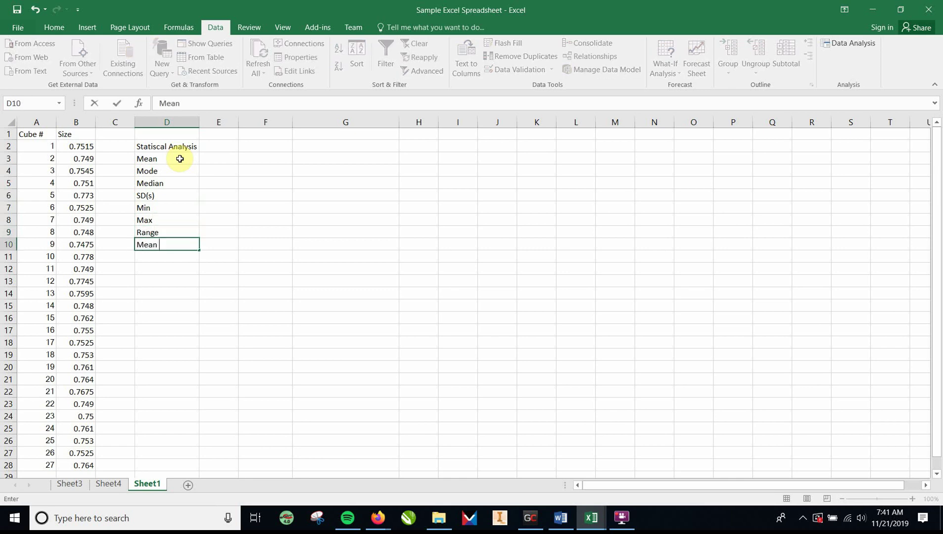
{"action": "type", "text": " +2S"}
{"action": "key", "text": "Return"}
{"action": "type", "text": "Men"}
{"action": "type", "text": "n"}
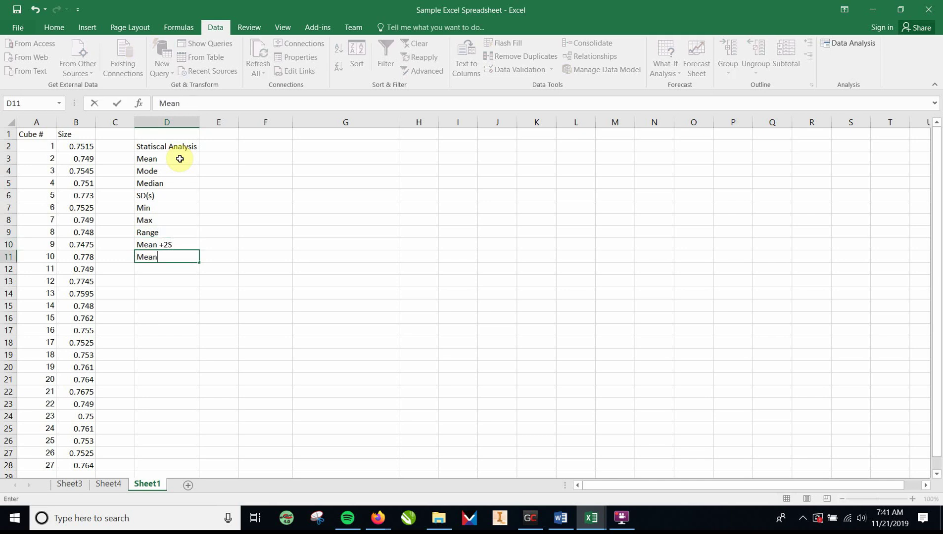
{"action": "type", "text": "-2s"}
{"action": "key", "text": "Up"}
{"action": "key", "text": "Right"}
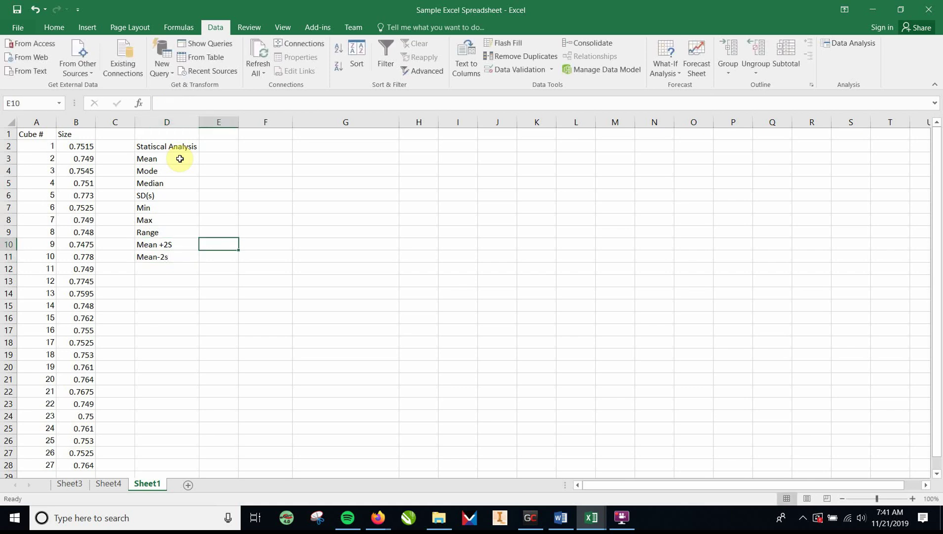
{"action": "left_click", "coordinate": [167, 244]}
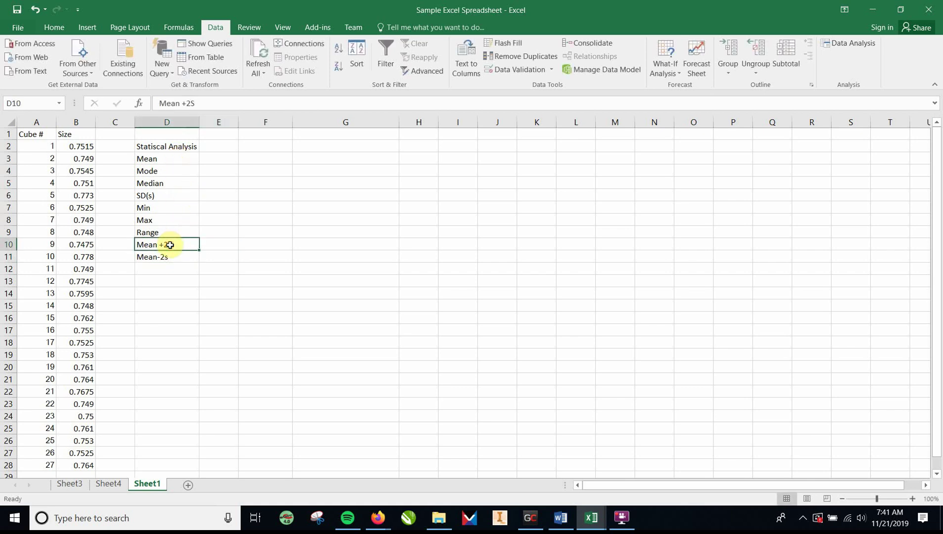
- Correct the label to 'Mean +2s' and widen column E
{"action": "left_click", "coordinate": [207, 103]}
{"action": "key", "text": "BackSpace"}
{"action": "type", "text": "s"}
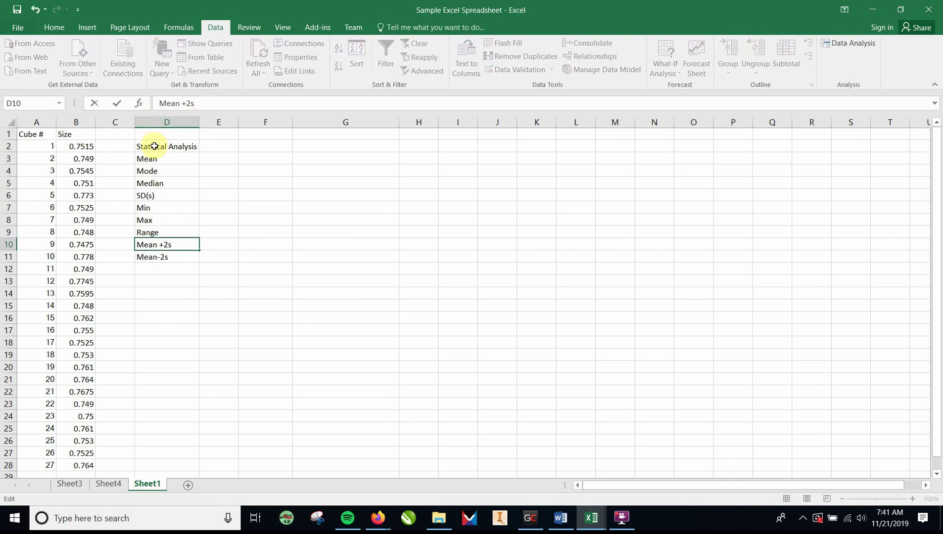
{"action": "left_click", "coordinate": [227, 121]}
{"action": "left_click_drag", "start_coordinate": [238, 123], "coordinate": [272, 122]}
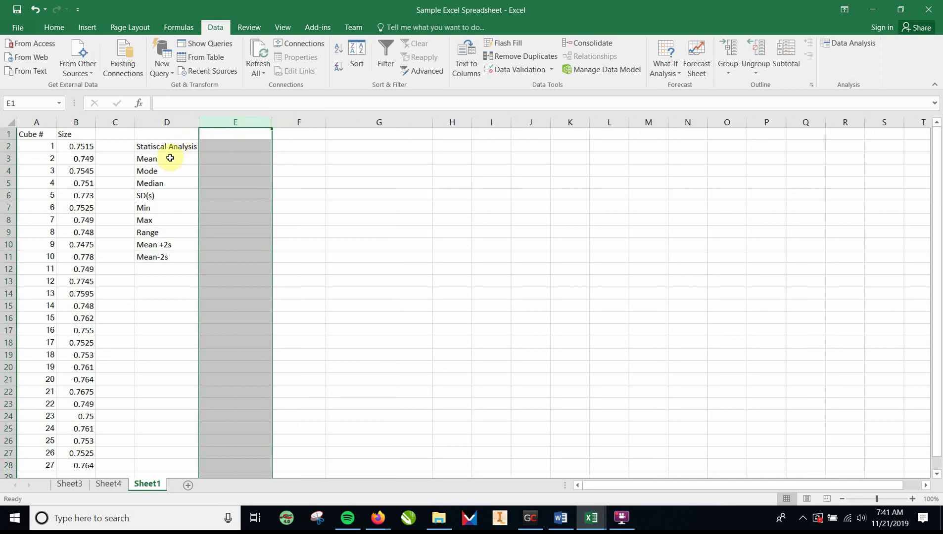
- Apply All Borders to the statistics table range D2:E11
{"action": "left_click_drag", "start_coordinate": [165, 145], "coordinate": [198, 256]}
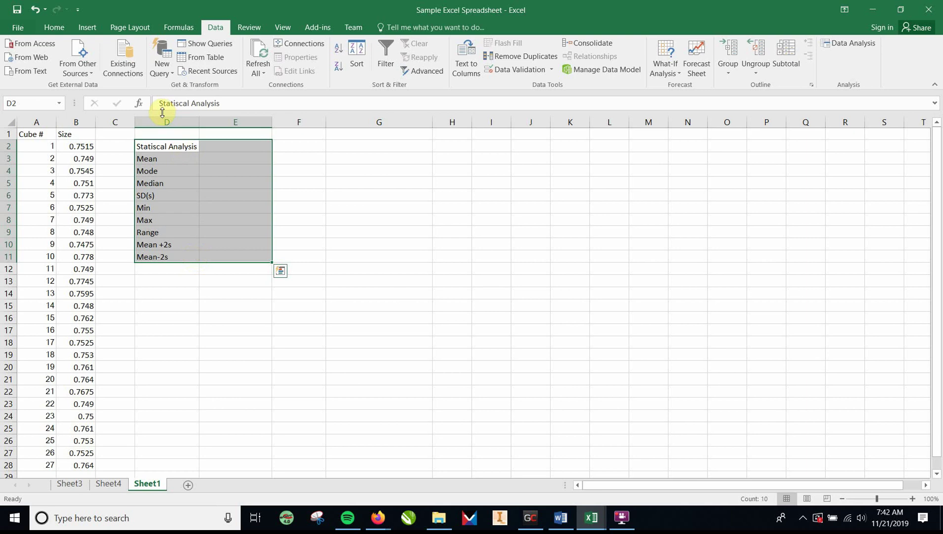
{"action": "left_click", "coordinate": [15, 28]}
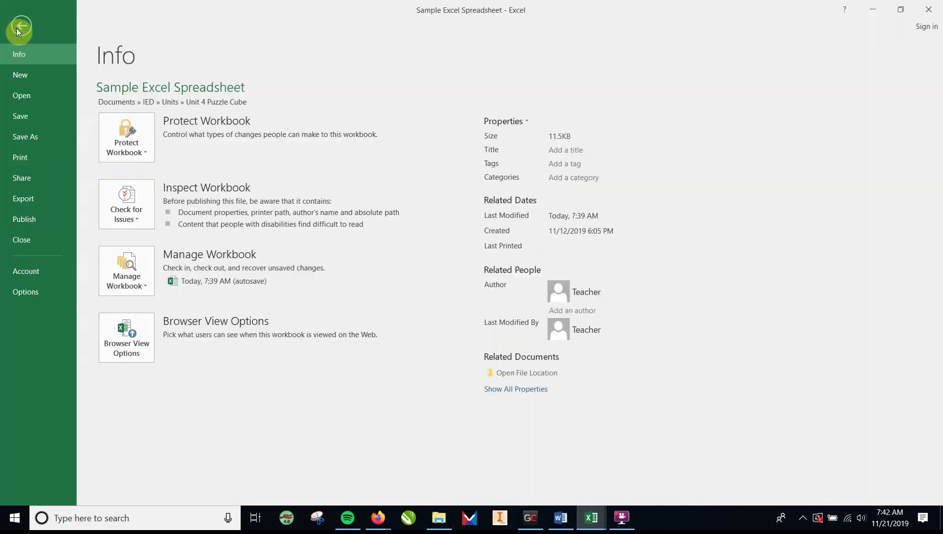
{"action": "left_click", "coordinate": [22, 25]}
{"action": "left_click", "coordinate": [49, 28]}
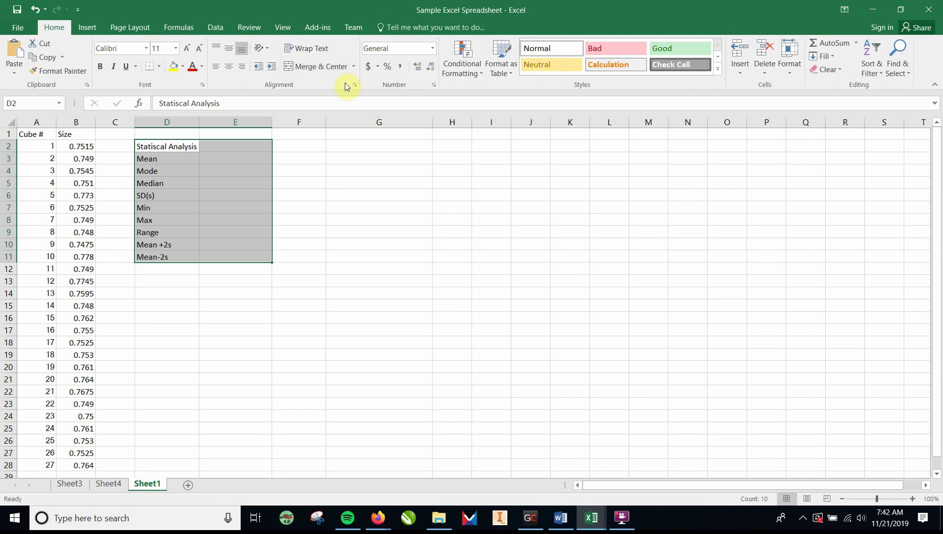
{"action": "left_click", "coordinate": [160, 68]}
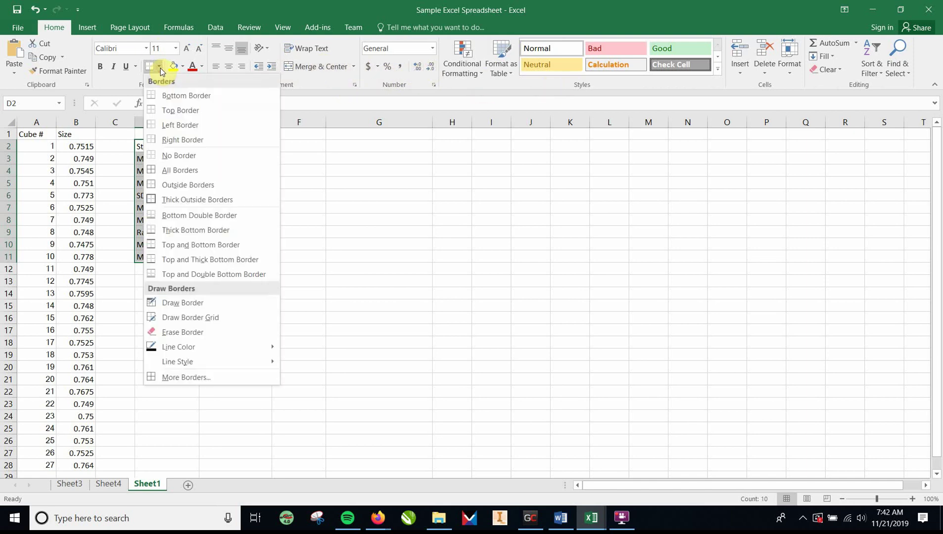
{"action": "left_click", "coordinate": [183, 170]}
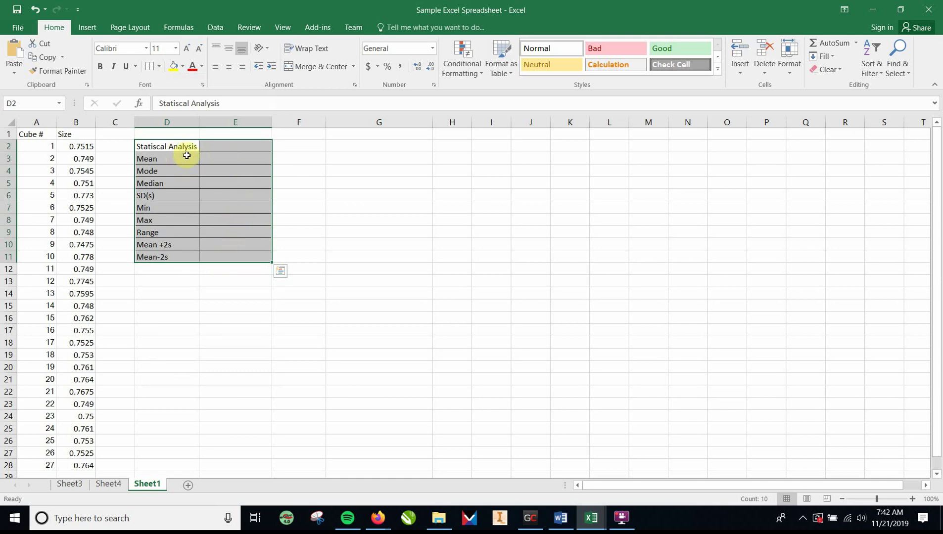
{"action": "left_click", "coordinate": [225, 159]}
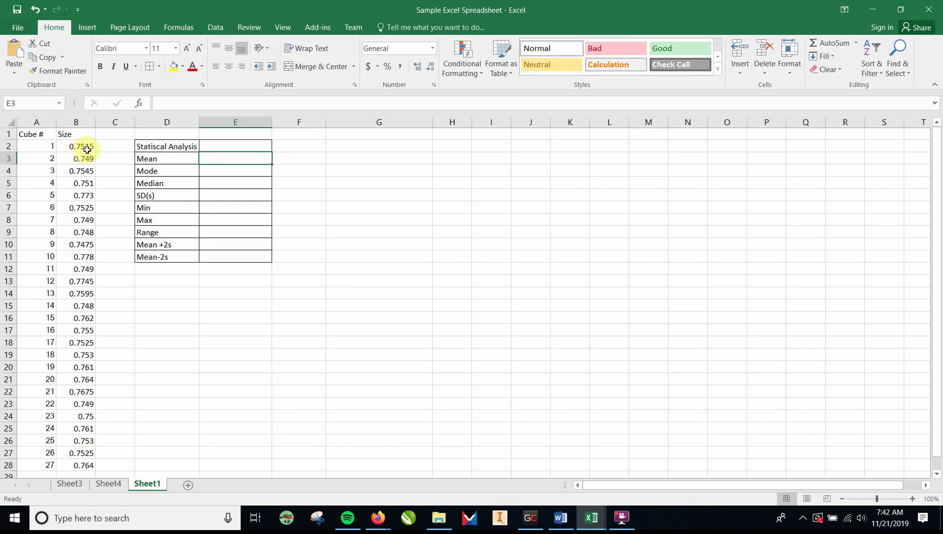
- Format the Size values in B2:B28 to show four decimal places
{"action": "left_click_drag", "start_coordinate": [89, 148], "coordinate": [73, 465]}
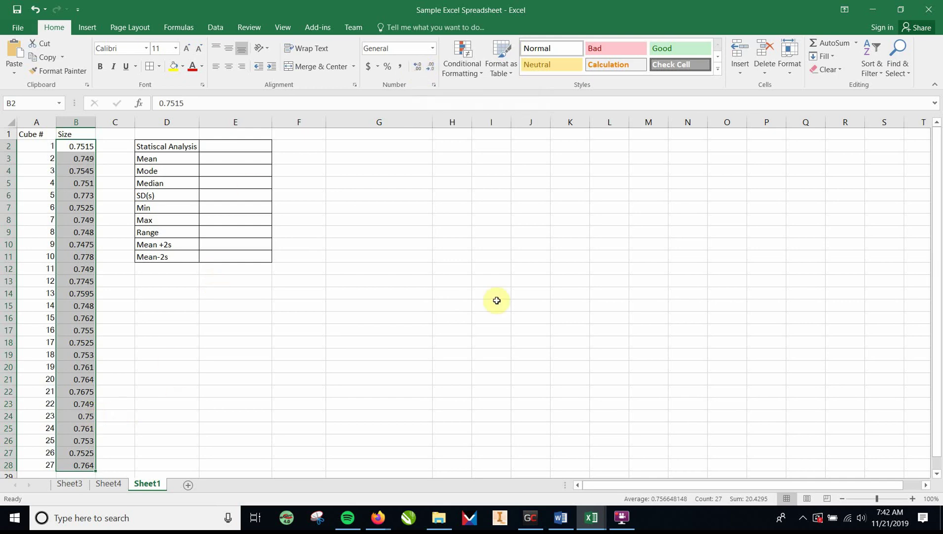
{"action": "left_click", "coordinate": [420, 66]}
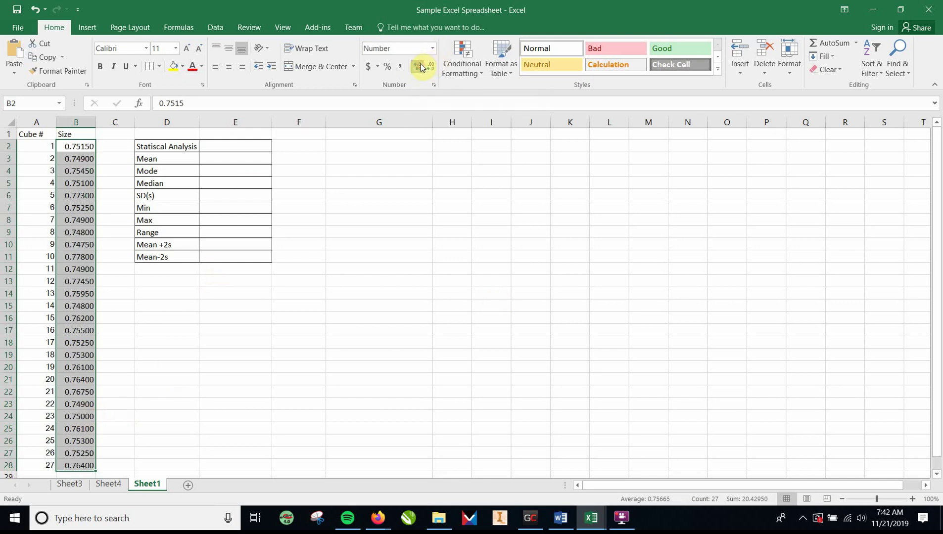
{"action": "left_click", "coordinate": [430, 66]}
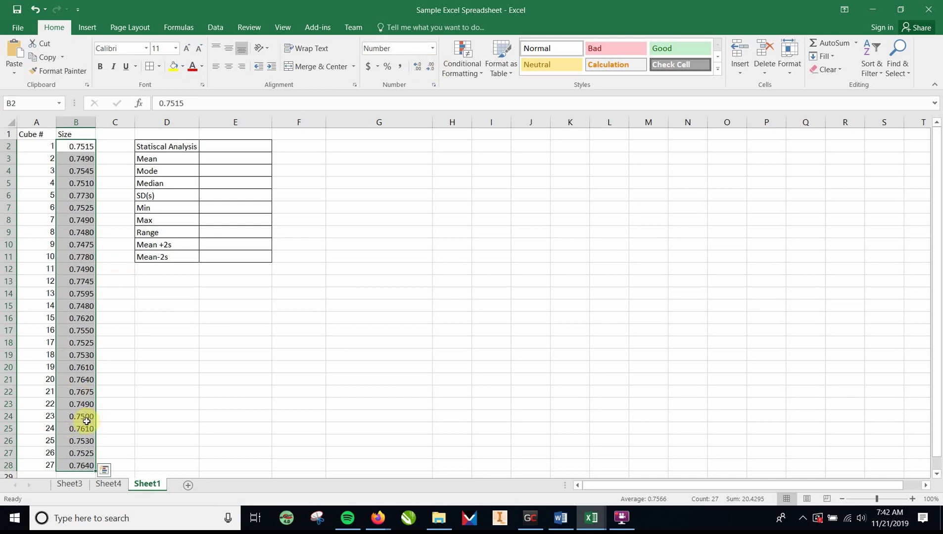
{"action": "left_click", "coordinate": [177, 392]}
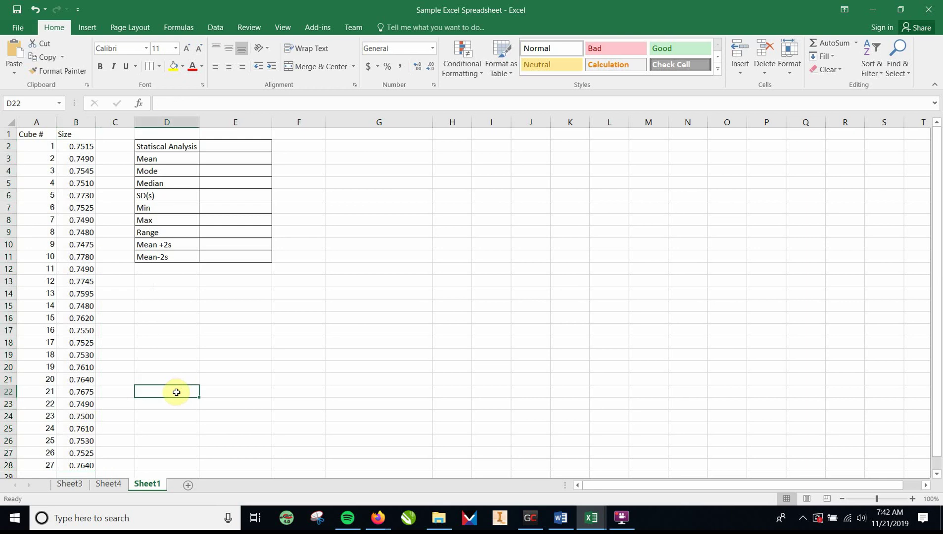
{"action": "type", "text": ".75"}
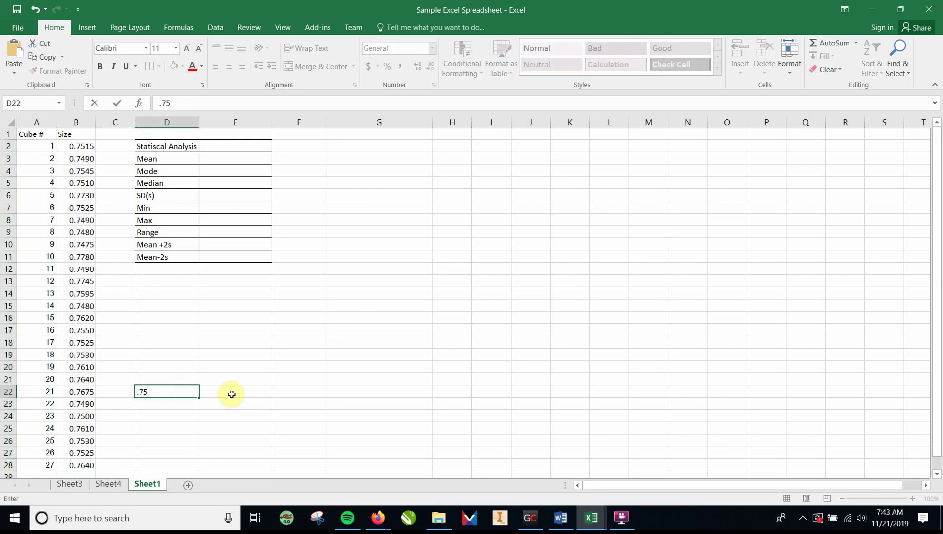
{"action": "left_click", "coordinate": [238, 393]}
{"action": "type", "text": "."}
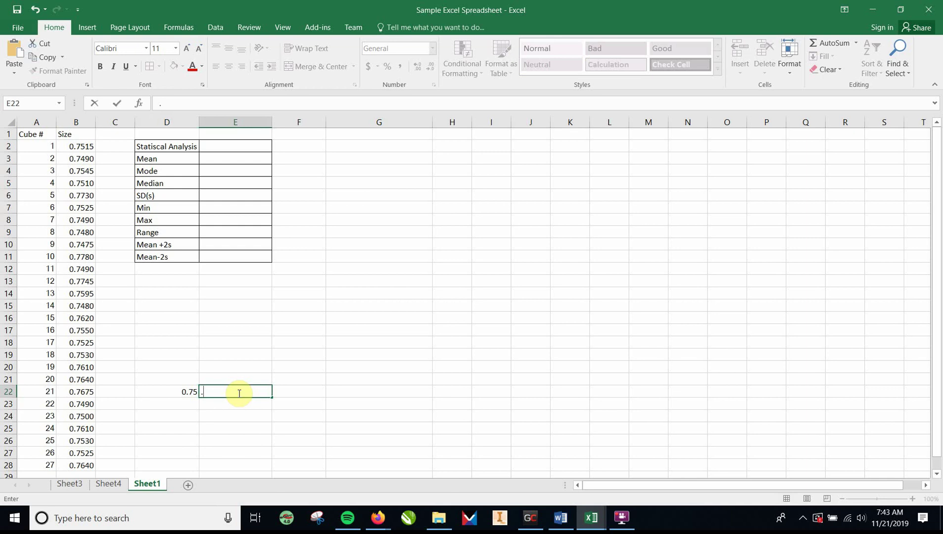
{"action": "type", "text": "749"}
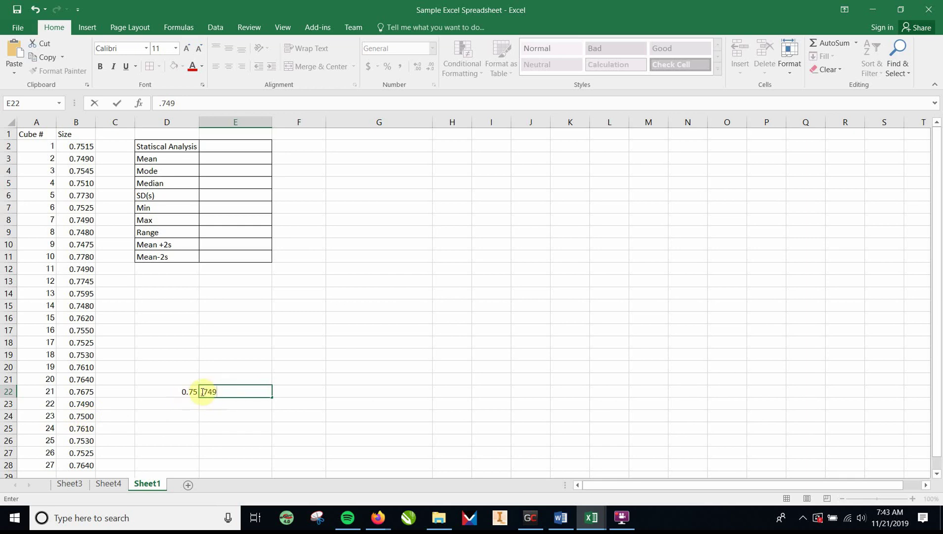
{"action": "left_click", "coordinate": [186, 391]}
{"action": "key", "text": "BackSpace"}
{"action": "left_click", "coordinate": [222, 394]}
{"action": "key", "text": "BackSpace"}
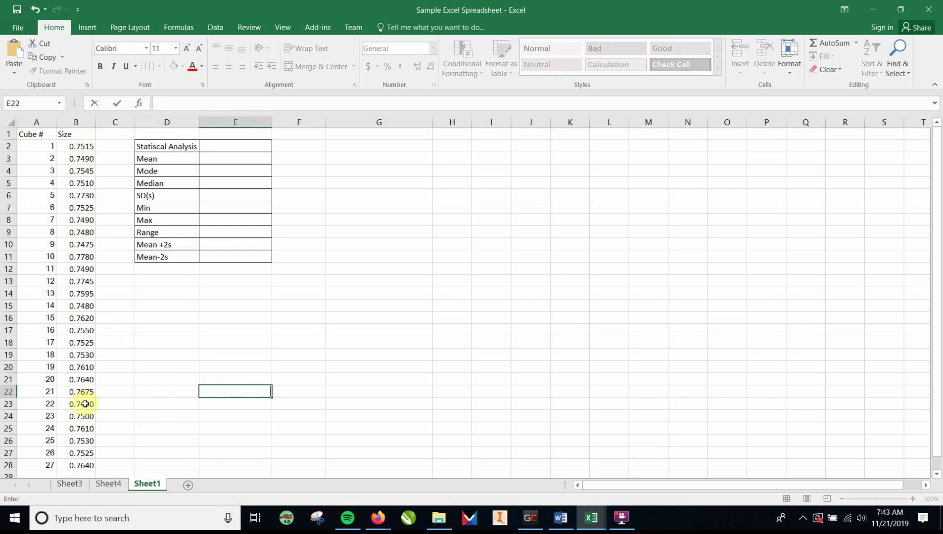
- Open Insert Function for E3 and browse the Financial category, e.g. ACCRINTM and CUMPRINC
{"action": "left_click", "coordinate": [219, 160]}
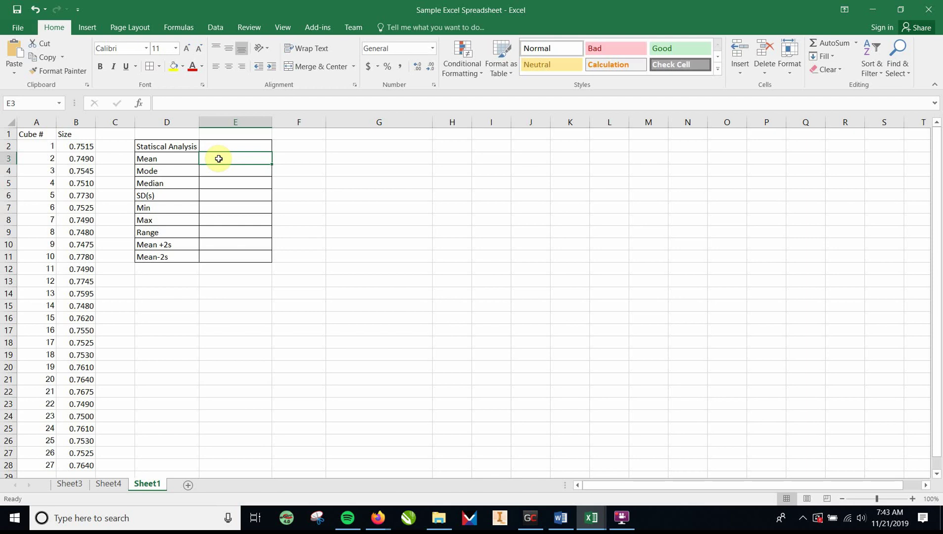
{"action": "left_click", "coordinate": [139, 103]}
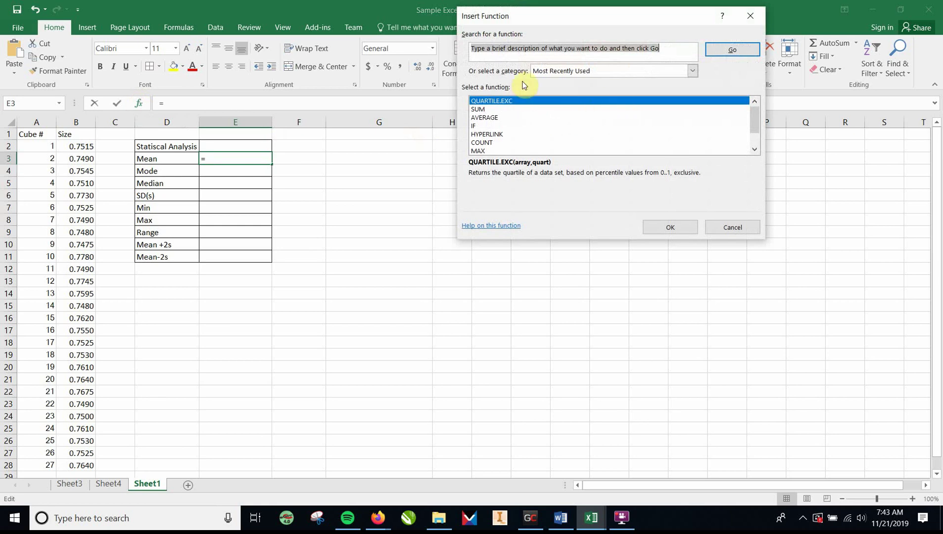
{"action": "left_click", "coordinate": [691, 71]}
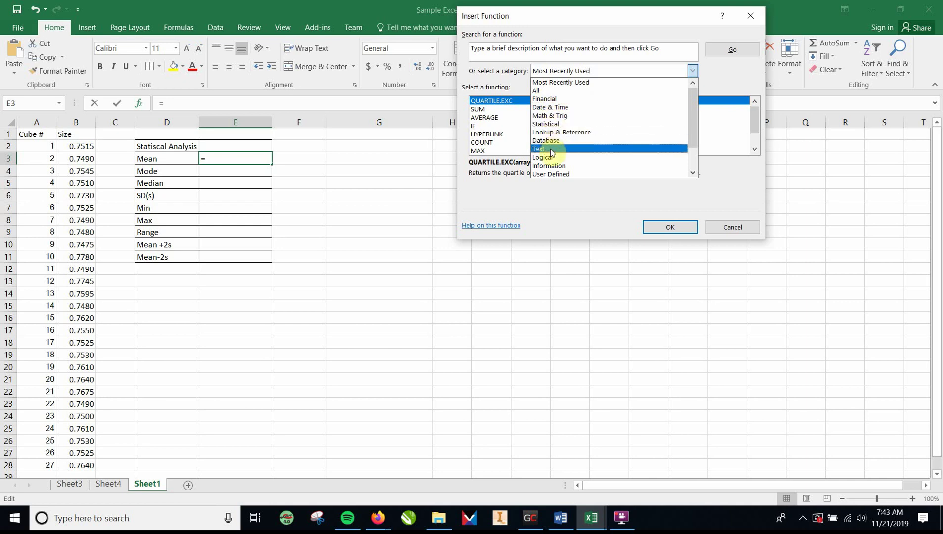
{"action": "left_click", "coordinate": [547, 99]}
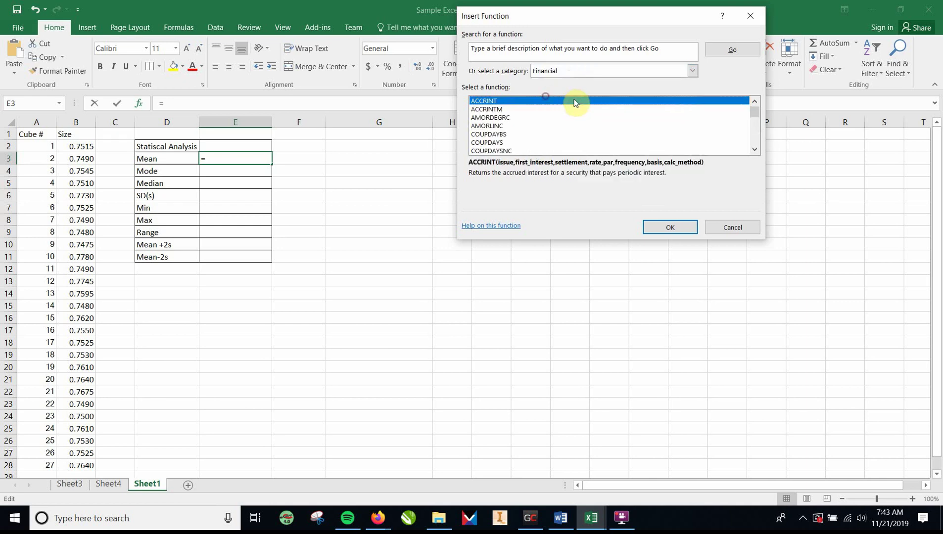
{"action": "left_click", "coordinate": [493, 110]}
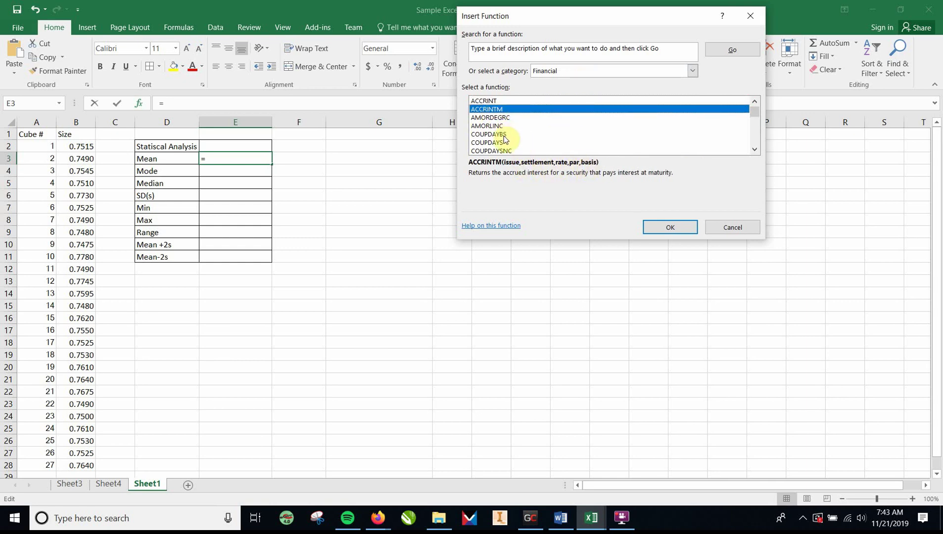
{"action": "scroll", "coordinate": [504, 136], "scroll_direction": "down", "scroll_amount": 3}
{"action": "left_click", "coordinate": [493, 117]}
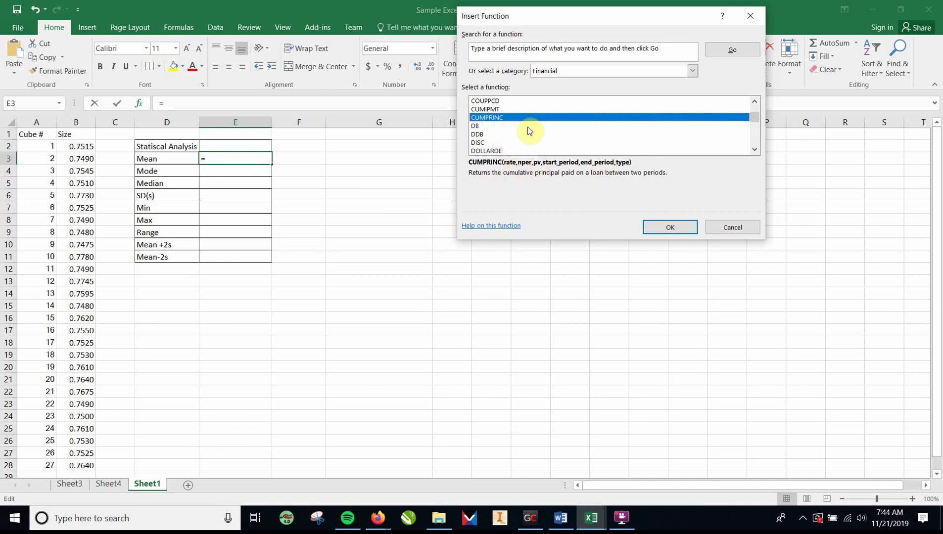
{"action": "scroll", "coordinate": [550, 124], "scroll_direction": "down", "scroll_amount": 1}
{"action": "scroll", "coordinate": [550, 125], "scroll_direction": "down", "scroll_amount": 9}
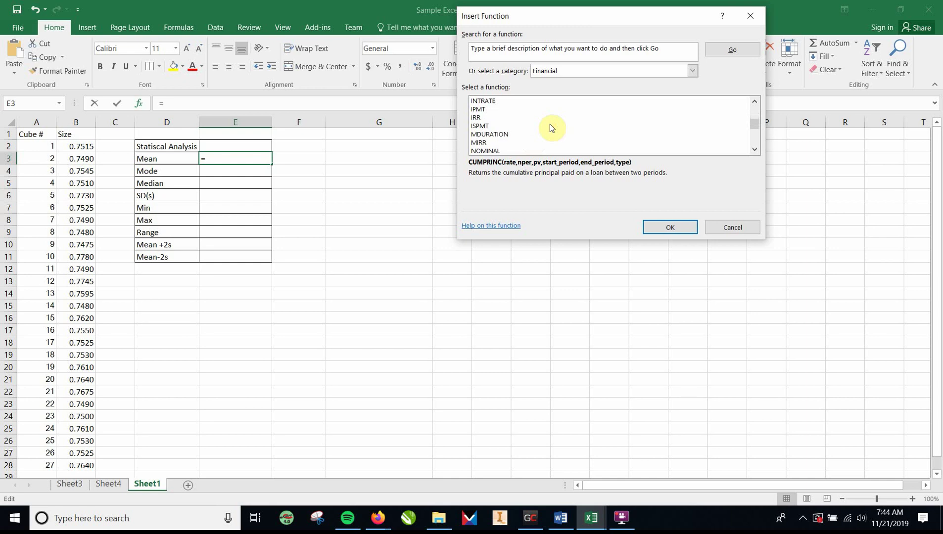
{"action": "scroll", "coordinate": [550, 123], "scroll_direction": "down", "scroll_amount": 3}
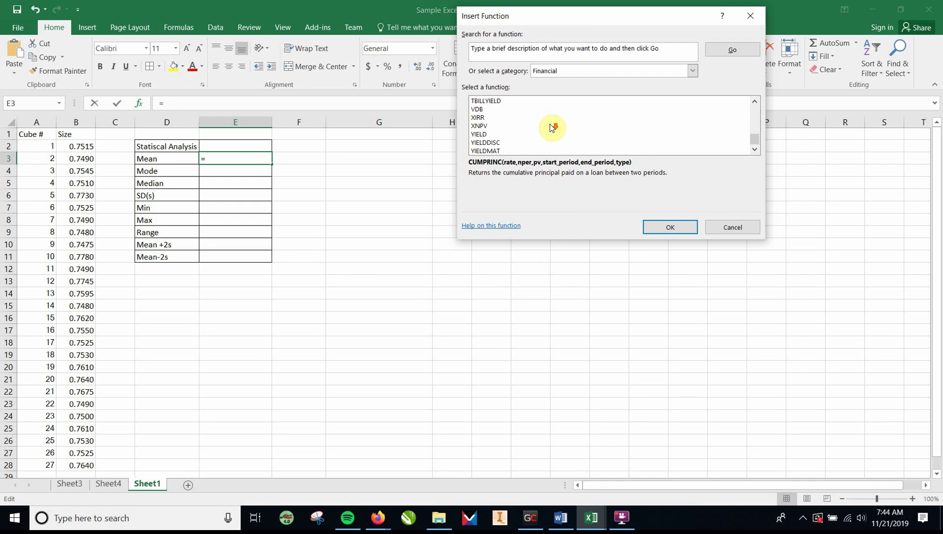
- Enter =AVERAGE(B2:B28) in E3 to get the mean size 0.7566
{"action": "left_click", "coordinate": [741, 227]}
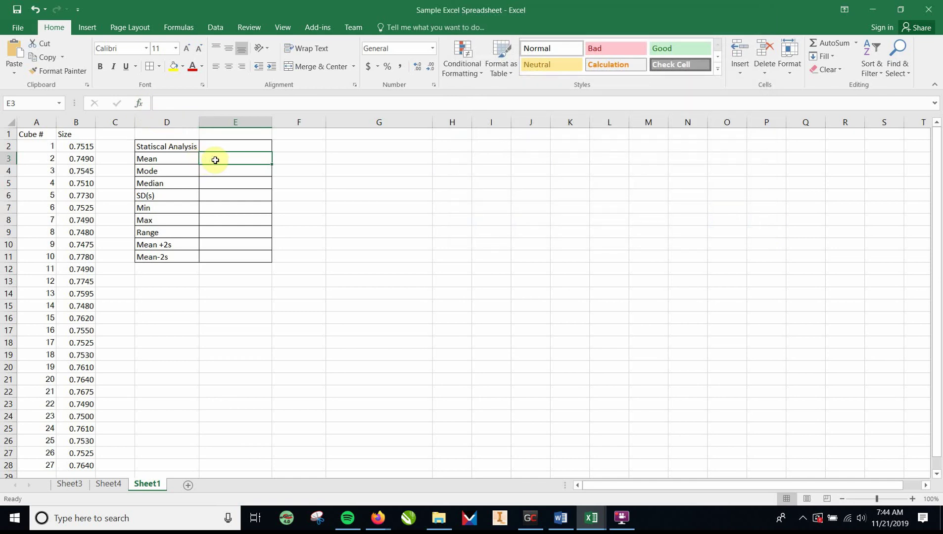
{"action": "type", "text": "="}
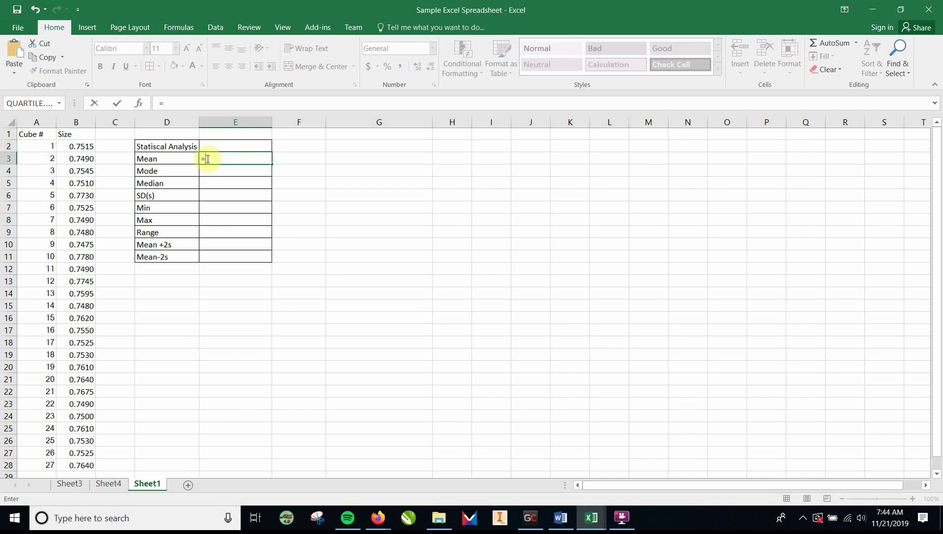
{"action": "type", "text": "av"}
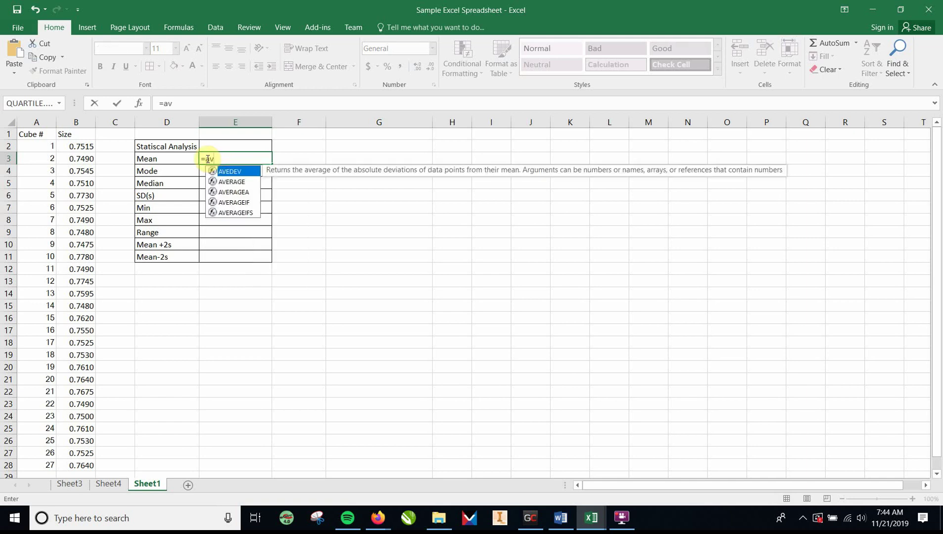
{"action": "left_click", "coordinate": [225, 183]}
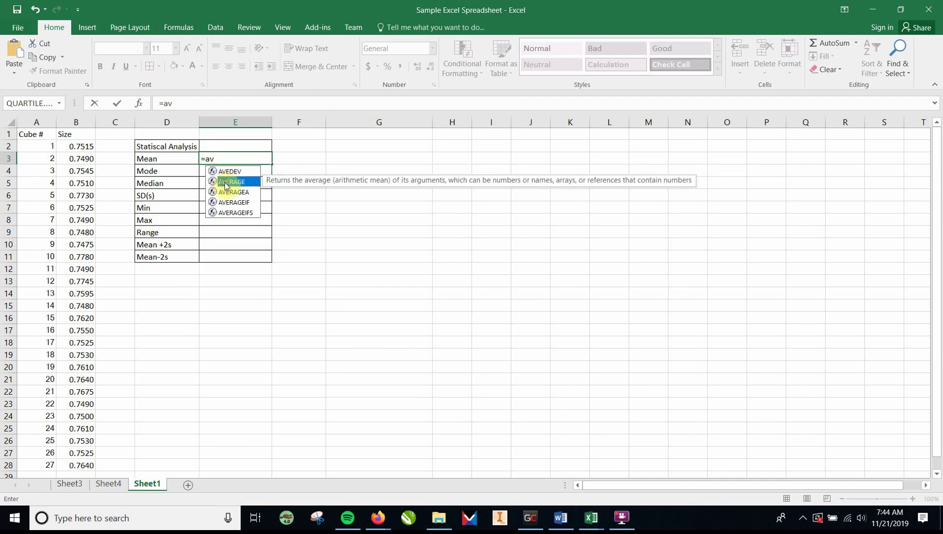
{"action": "double_click", "coordinate": [226, 182]}
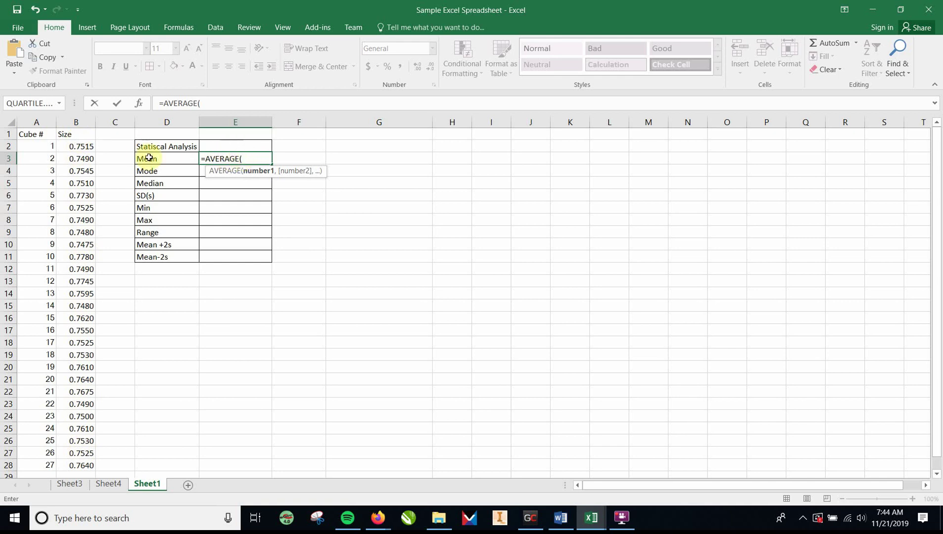
{"action": "left_click_drag", "start_coordinate": [78, 147], "coordinate": [75, 463]}
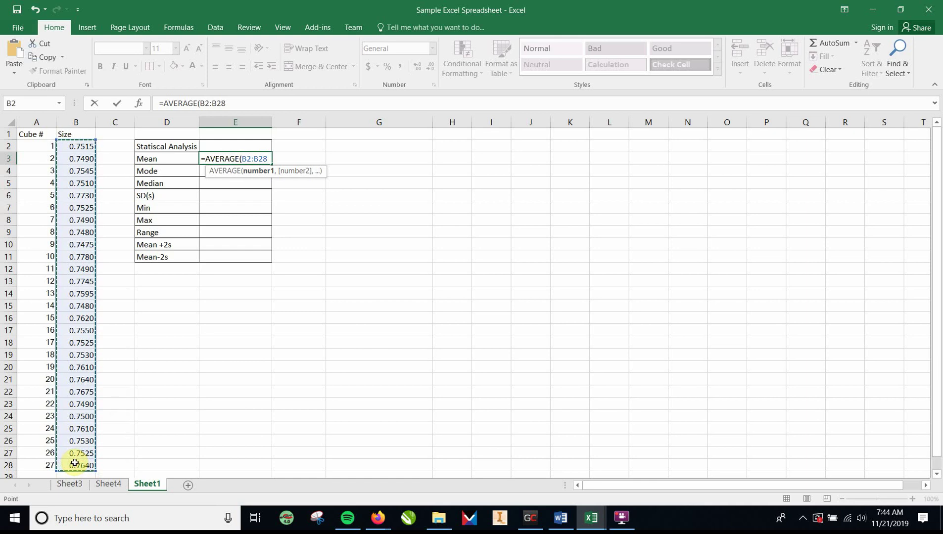
{"action": "type", "text": ")"}
{"action": "key", "text": "Return"}
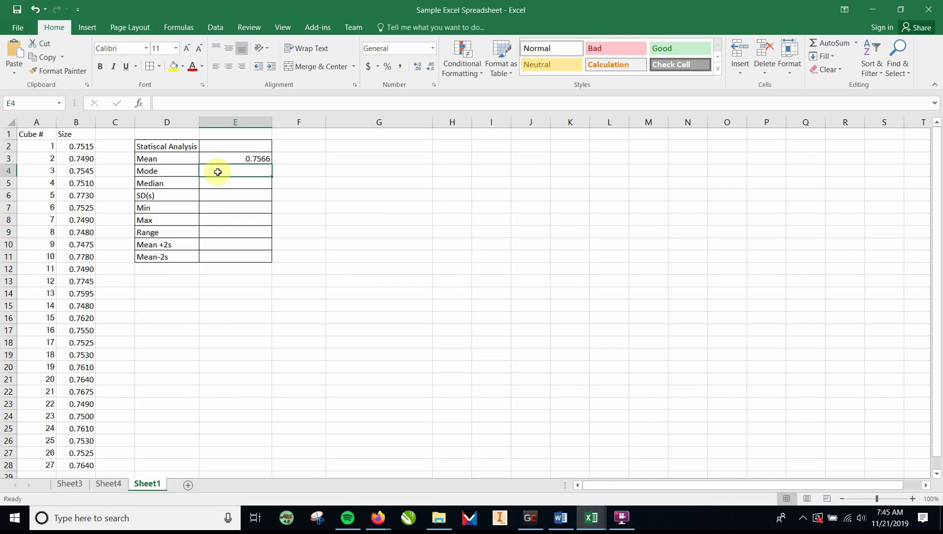
- Enter =MODE(B2:B28) in E4, giving 0.749
{"action": "type", "text": "="}
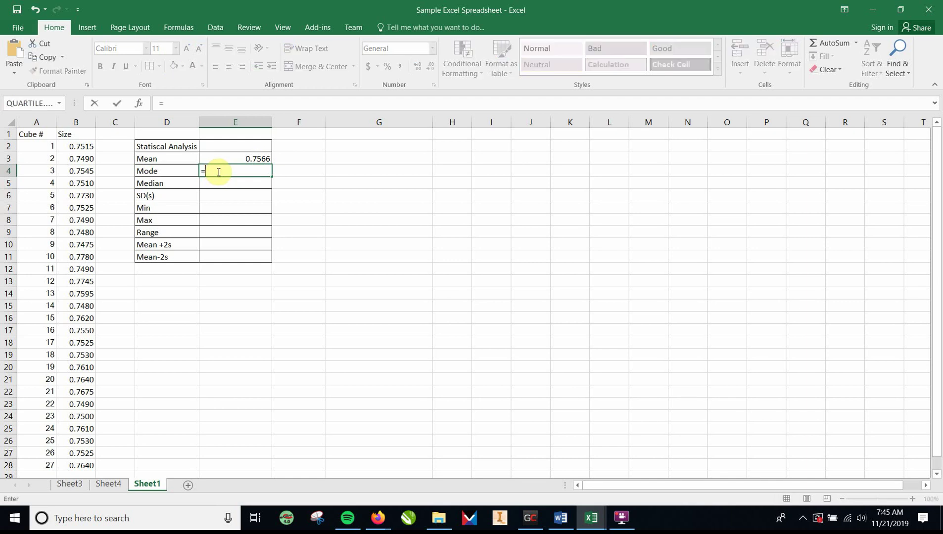
{"action": "type", "text": "mo"}
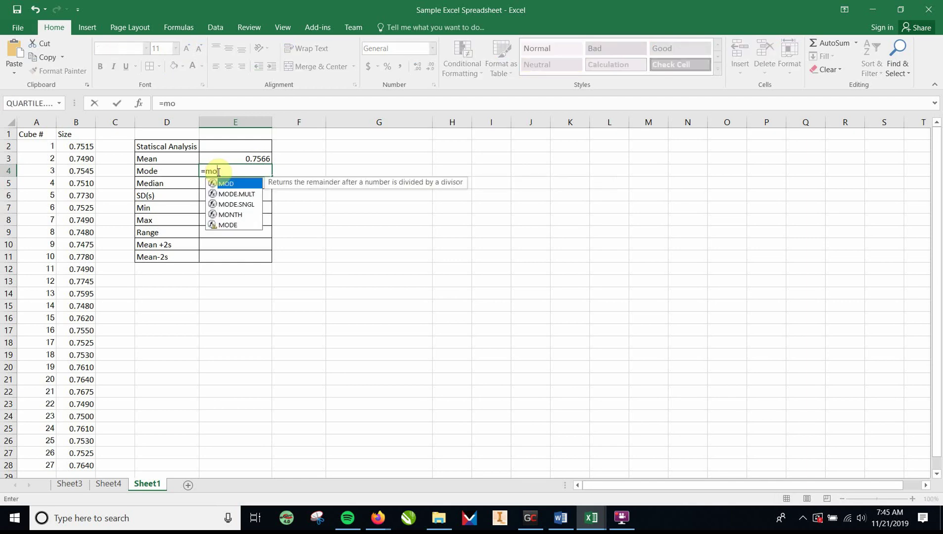
{"action": "type", "text": "d"}
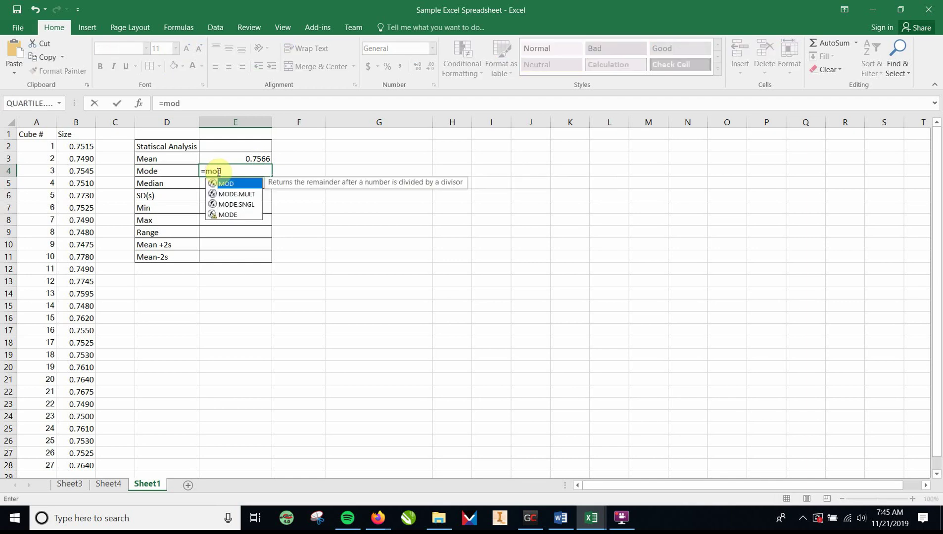
{"action": "left_click", "coordinate": [216, 215]}
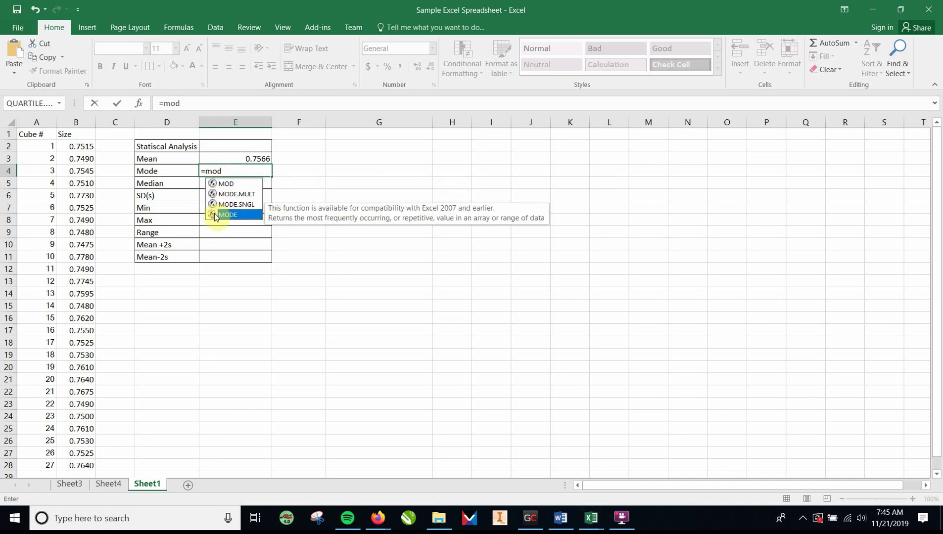
{"action": "double_click", "coordinate": [217, 215]}
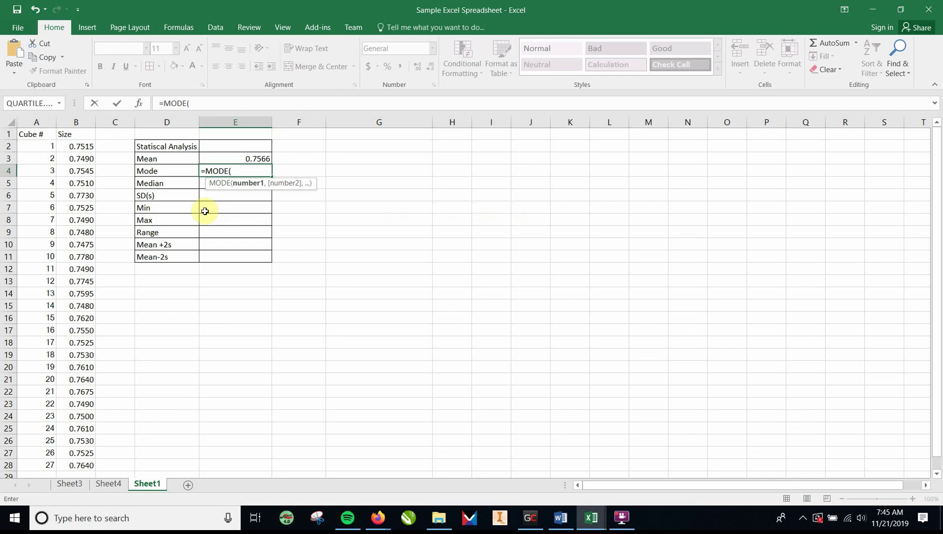
{"action": "left_click_drag", "start_coordinate": [84, 146], "coordinate": [79, 465]}
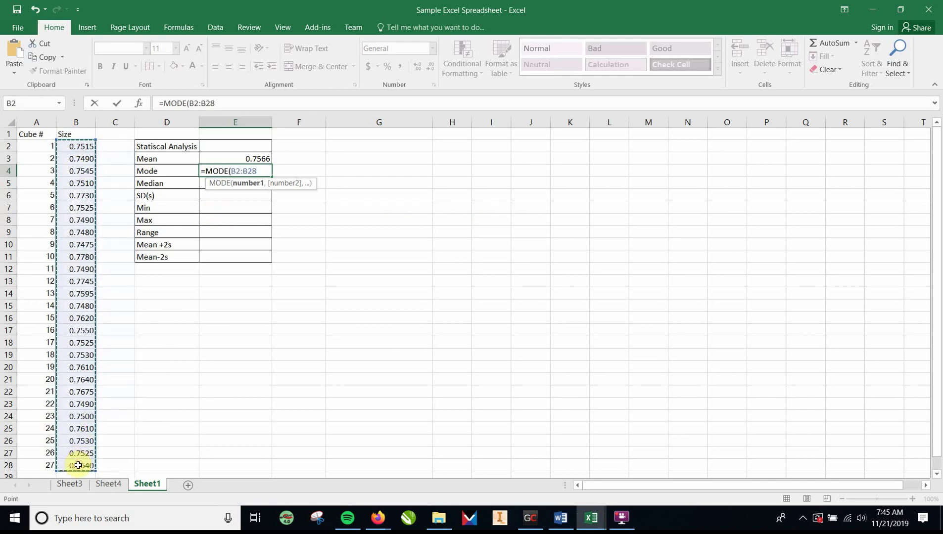
{"action": "key", "text": "Return"}
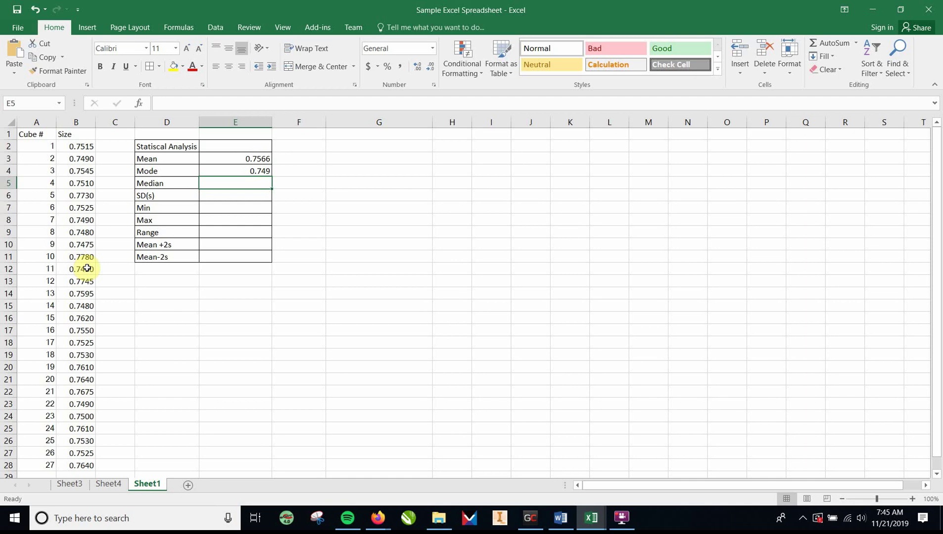
- Verify that cube sizes in B3 and B12 equal the mode 0.749
{"action": "left_click", "coordinate": [80, 158]}
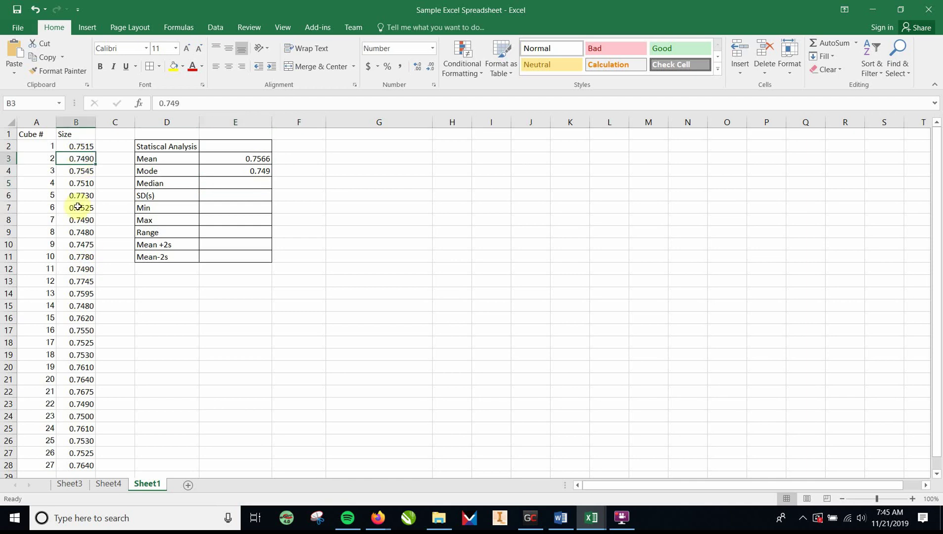
{"action": "left_click", "coordinate": [77, 270]}
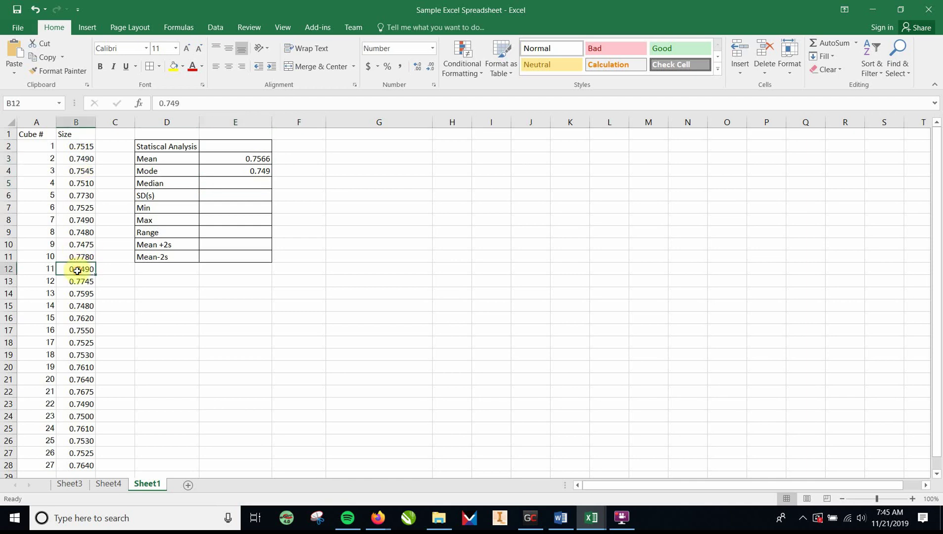
{"action": "left_click", "coordinate": [210, 184]}
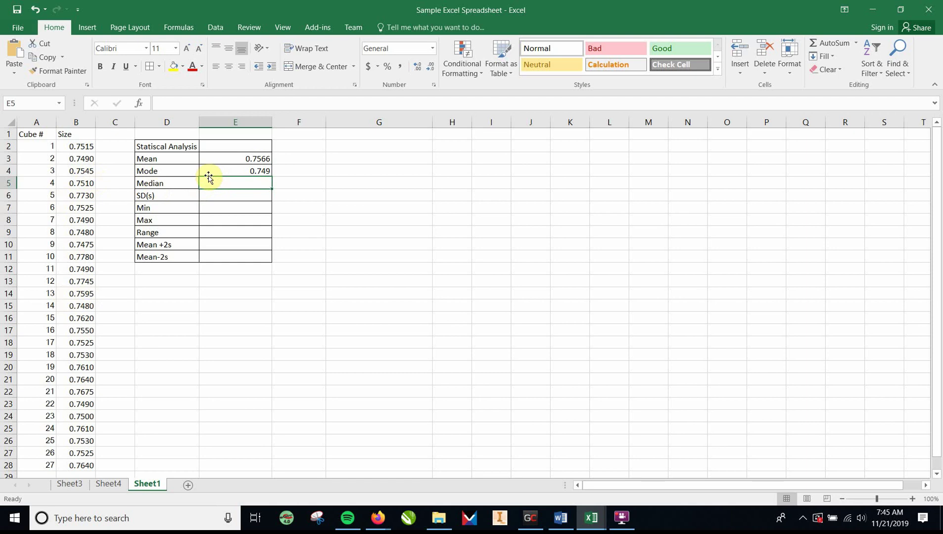
- Replace the #NAME? entry in E5 with =MEDIAN(B2:B28), giving 0.7530
{"action": "type", "text": "="}
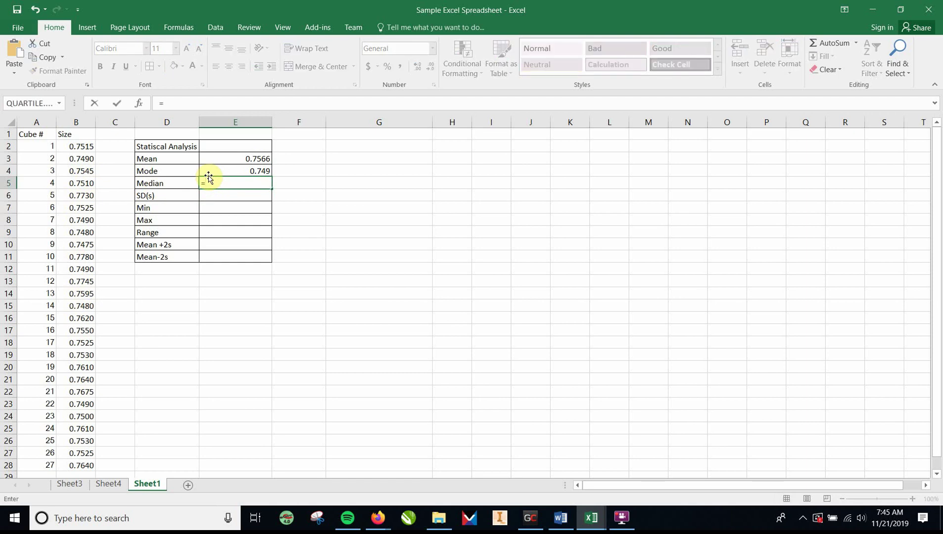
{"action": "type", "text": "me"}
{"action": "key", "text": "Return"}
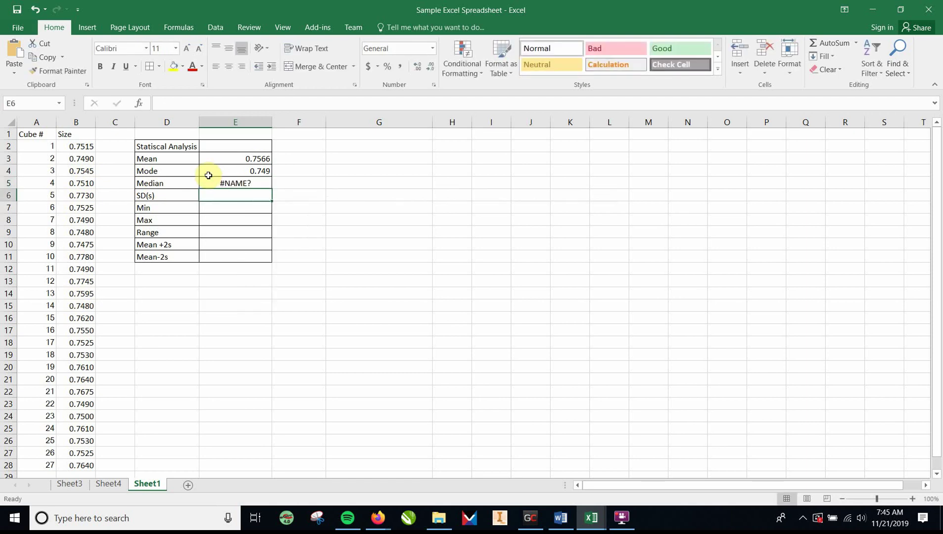
{"action": "left_click", "coordinate": [217, 180]}
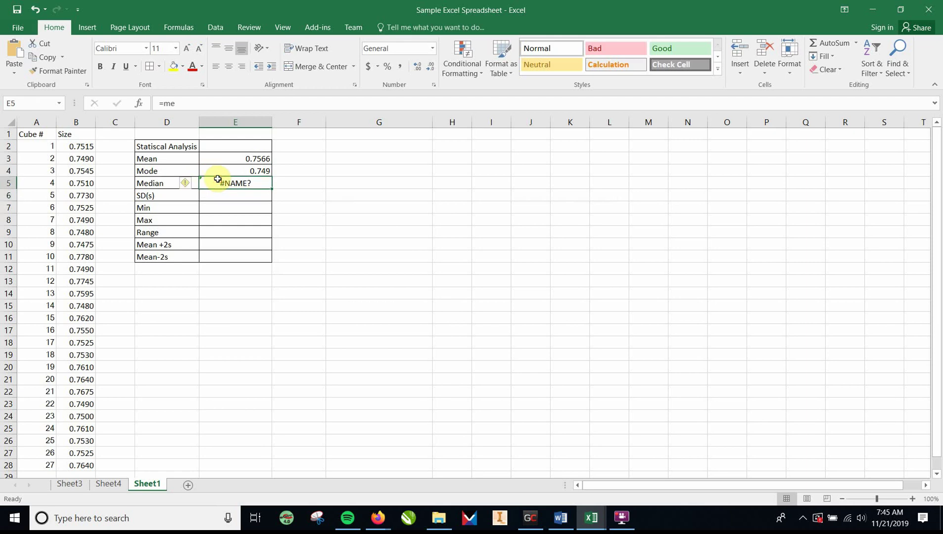
{"action": "key", "text": "BackSpace"}
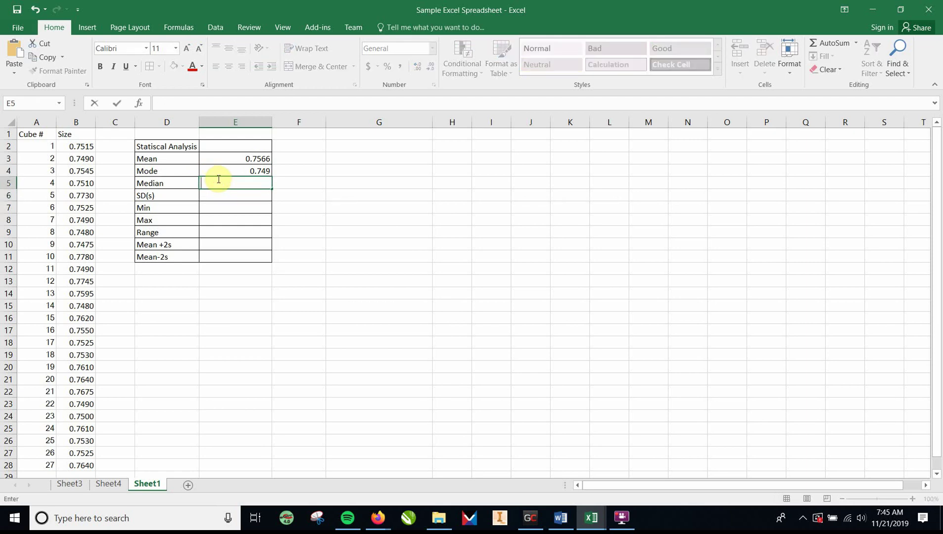
{"action": "type", "text": "=med"}
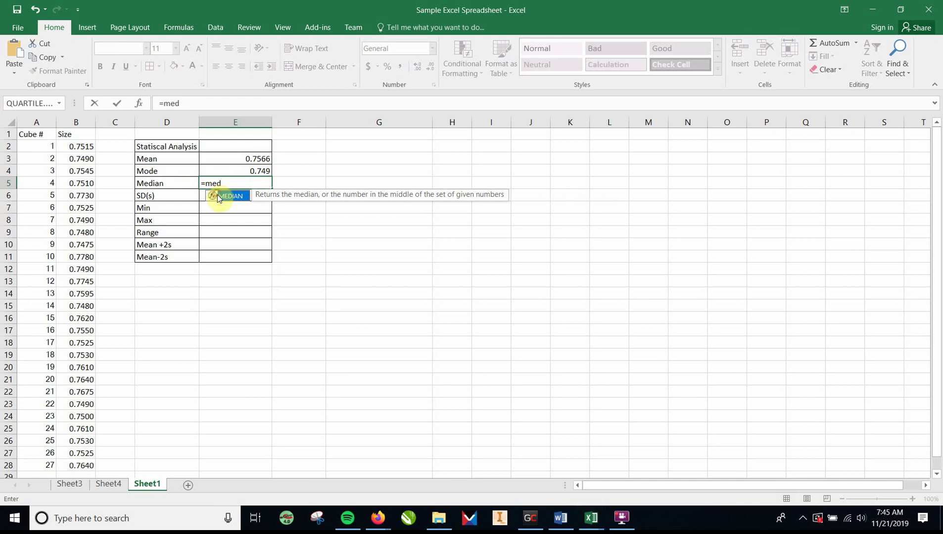
{"action": "double_click", "coordinate": [217, 195]}
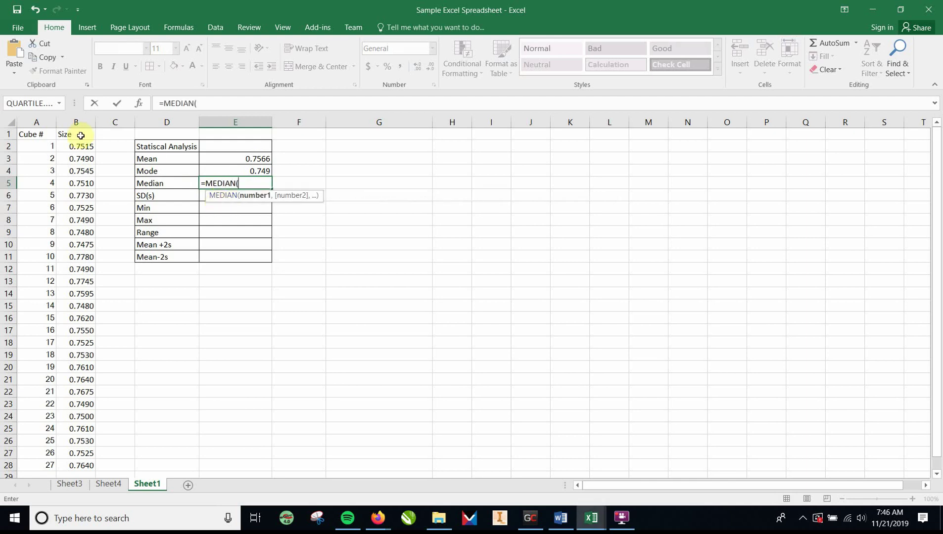
{"action": "left_click_drag", "start_coordinate": [76, 146], "coordinate": [88, 455]}
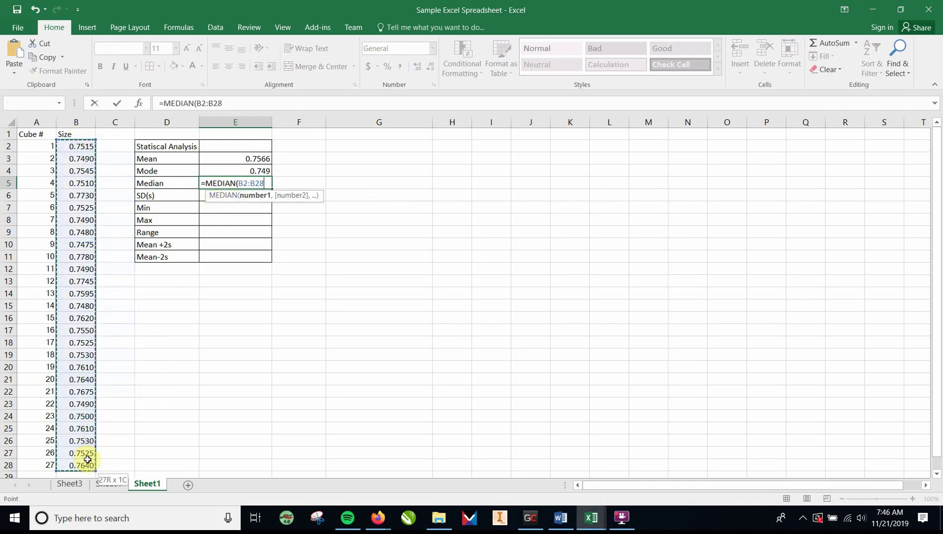
{"action": "key", "text": "Return"}
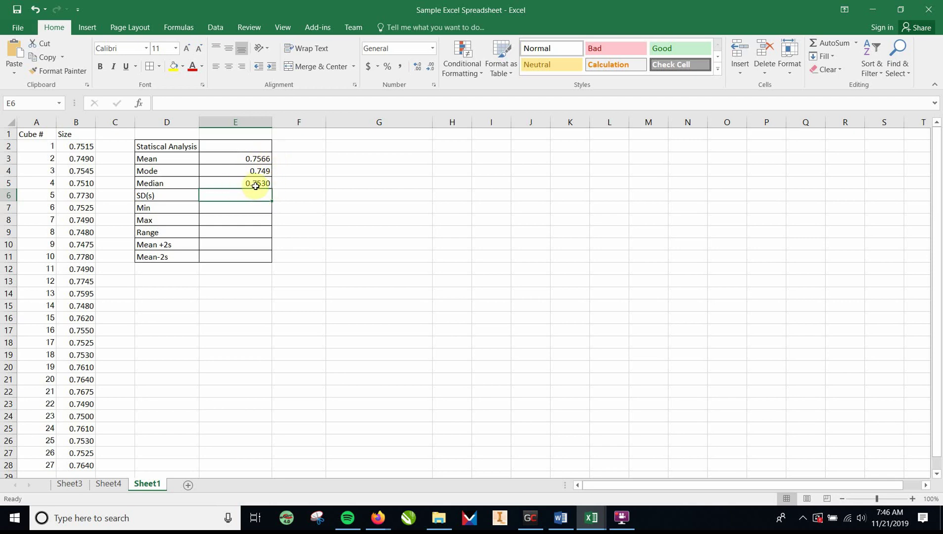
- Check the Mean and Median formulas and a cube size in B26 matching the median
{"action": "left_click", "coordinate": [263, 161]}
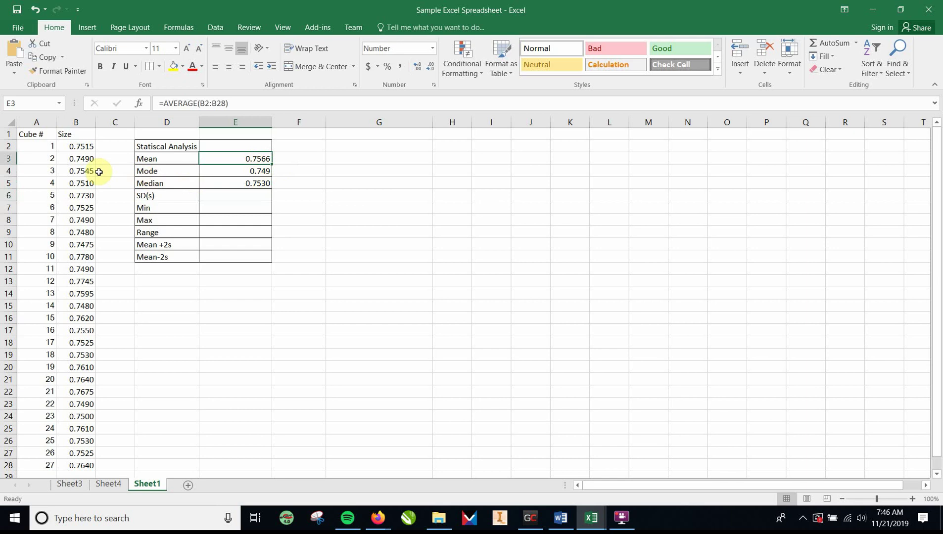
{"action": "left_click", "coordinate": [252, 185]}
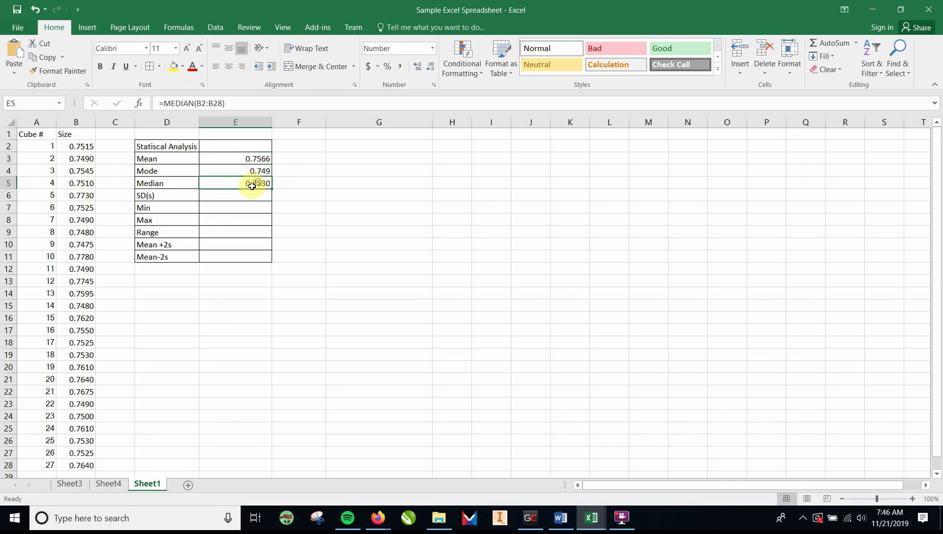
{"action": "left_click", "coordinate": [87, 442]}
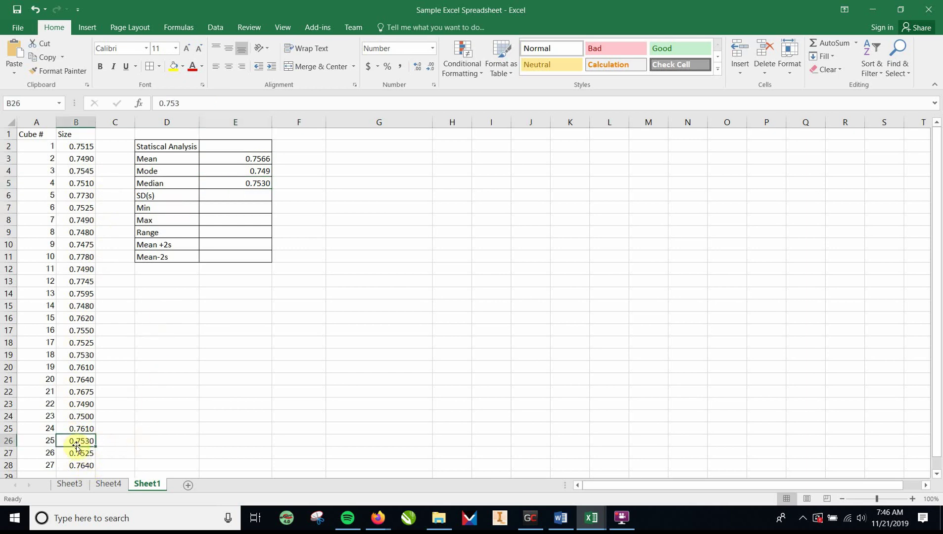
- Enter =STDEV.S(B2:B28) in E6 to get the sample standard deviation 0.008765991
{"action": "left_click", "coordinate": [249, 194]}
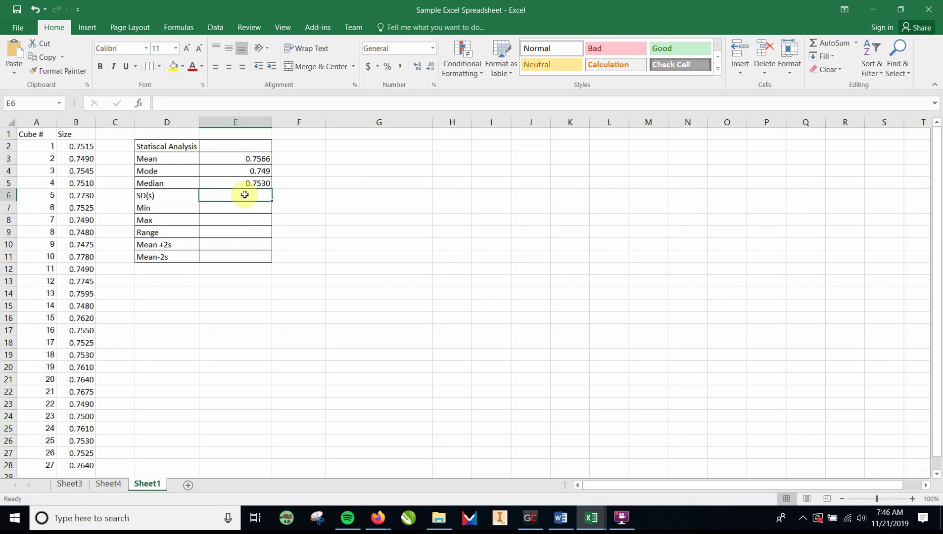
{"action": "type", "text": "="}
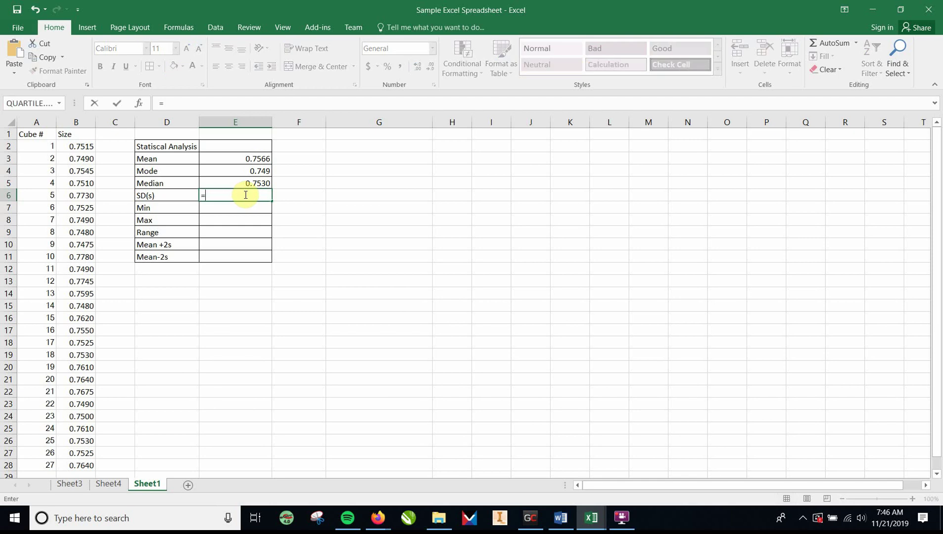
{"action": "type", "text": "s"}
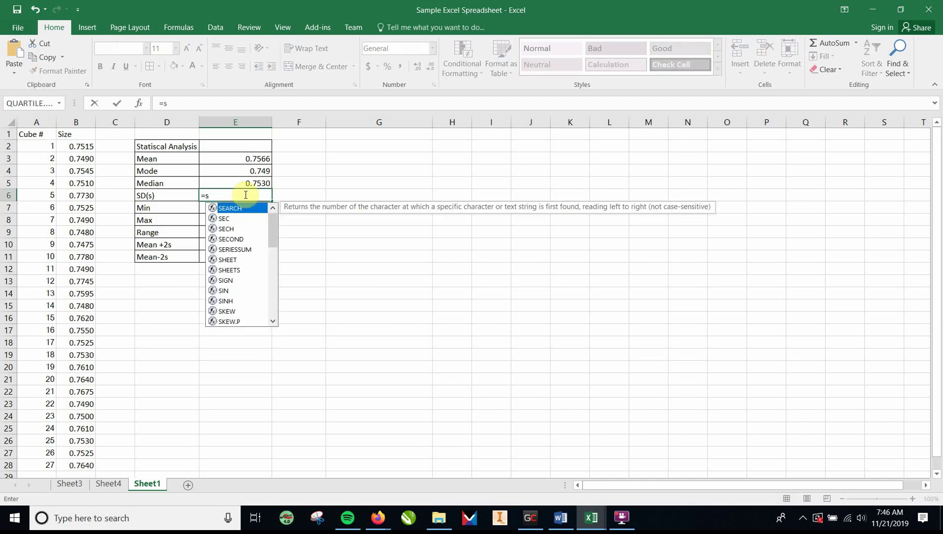
{"action": "type", "text": "t"}
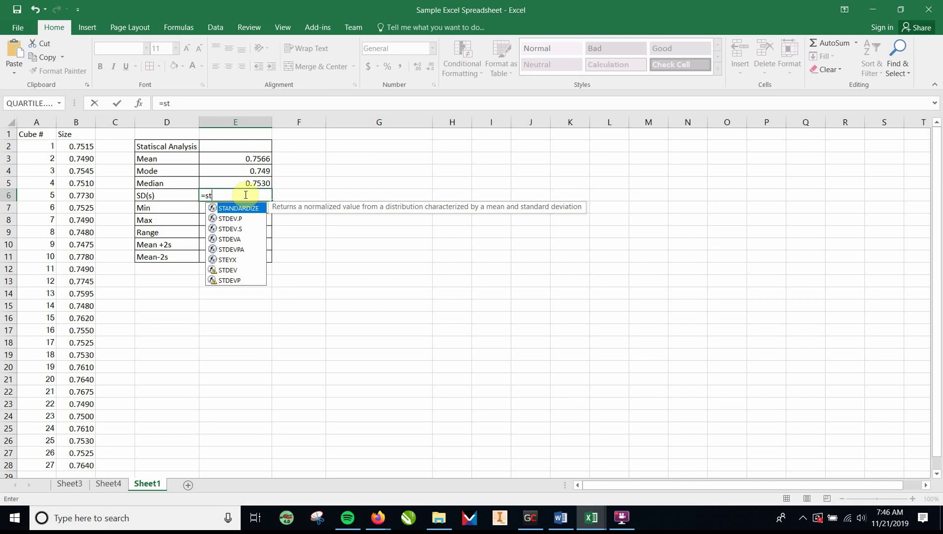
{"action": "type", "text": "d"}
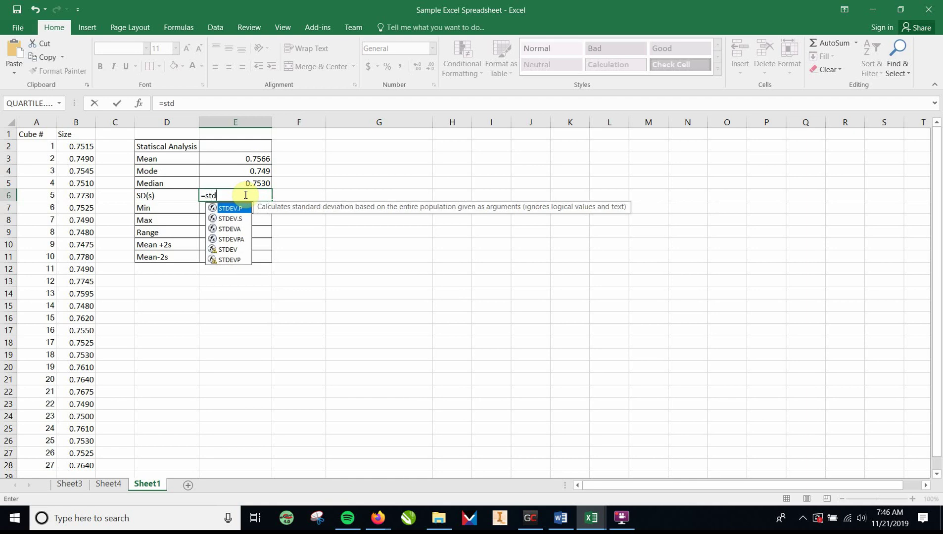
{"action": "left_click", "coordinate": [234, 219]}
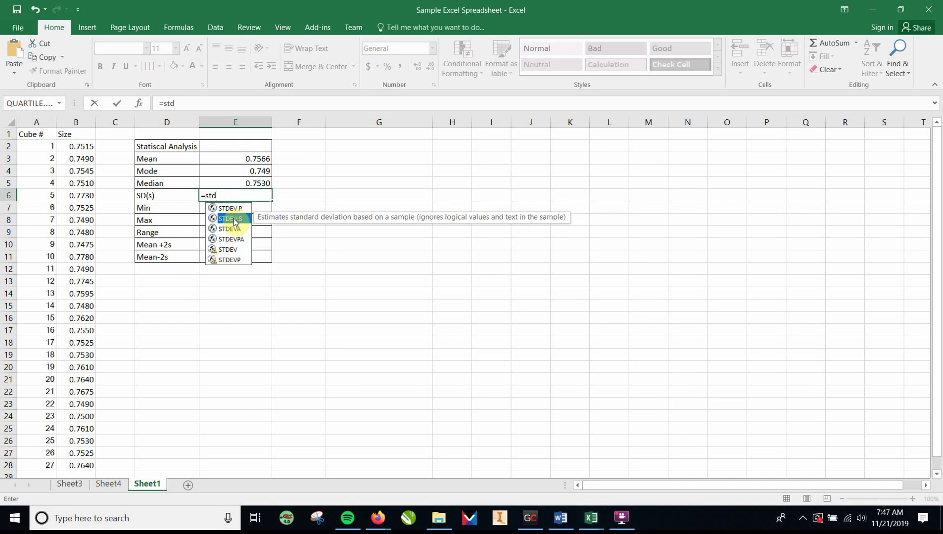
{"action": "double_click", "coordinate": [235, 219]}
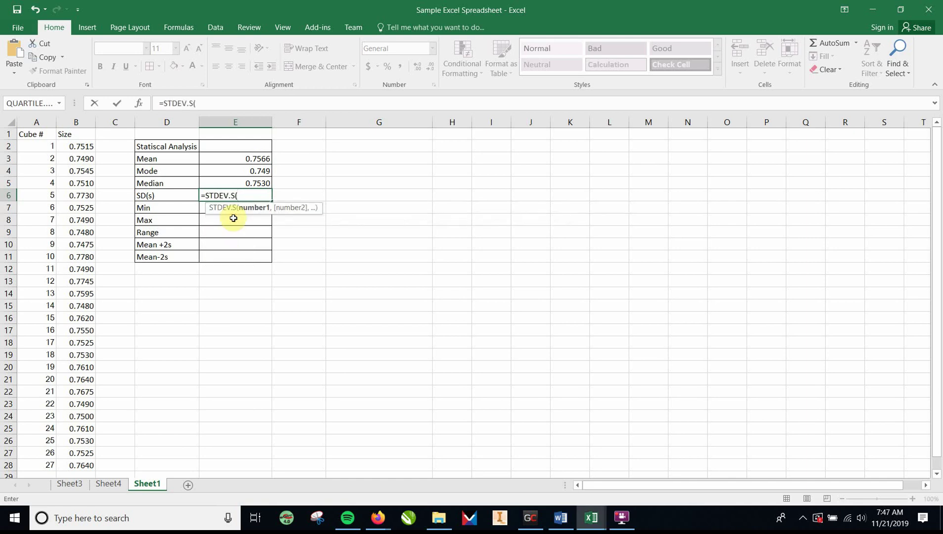
{"action": "left_click_drag", "start_coordinate": [83, 146], "coordinate": [66, 462]}
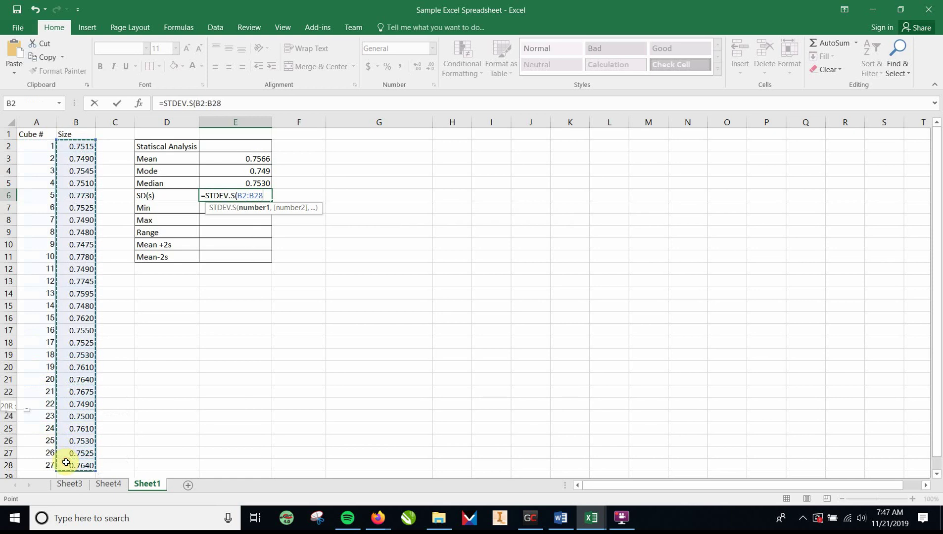
{"action": "key", "text": "Return"}
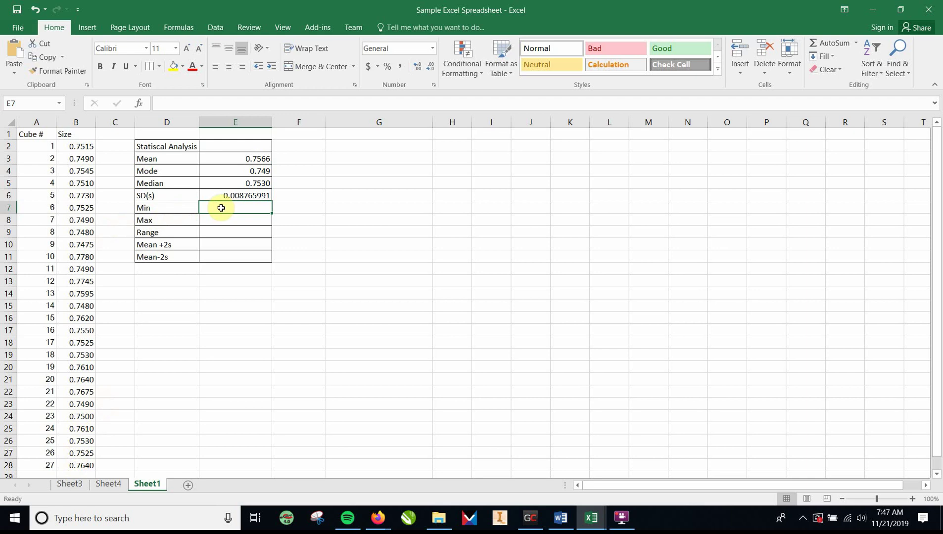
- Enter =MIN(B2:B28) in E7, giving the minimum 0.7475
{"action": "type", "text": "="}
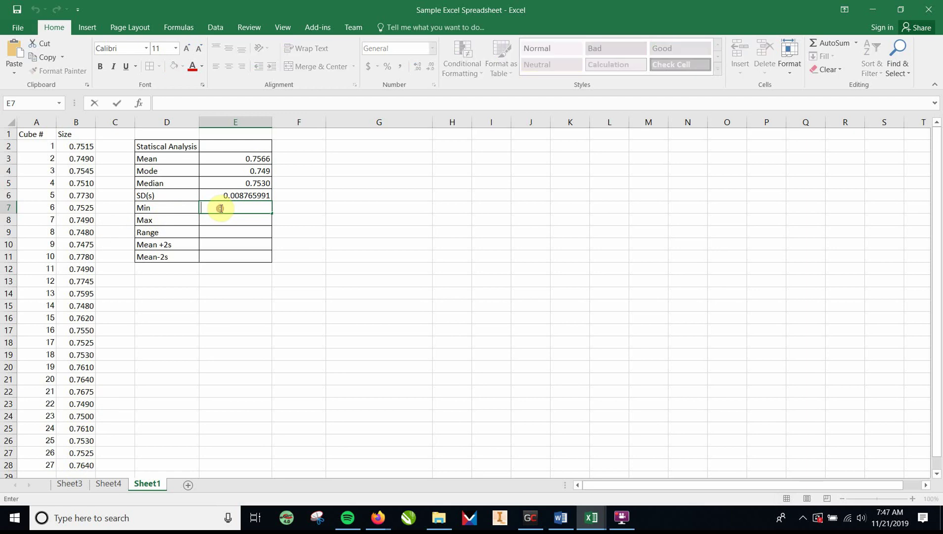
{"action": "type", "text": "min"}
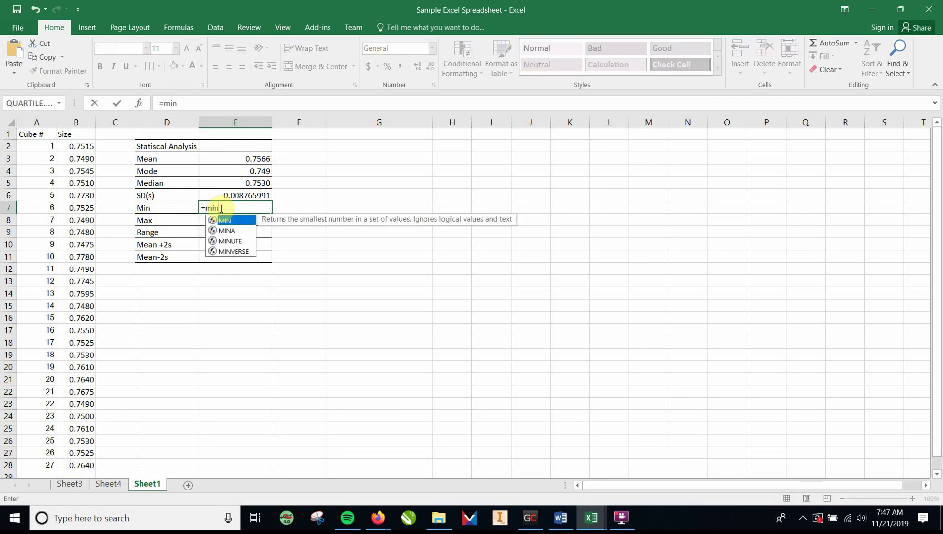
{"action": "double_click", "coordinate": [225, 220]}
{"action": "left_click_drag", "start_coordinate": [90, 143], "coordinate": [83, 461]}
{"action": "key", "text": "Return"}
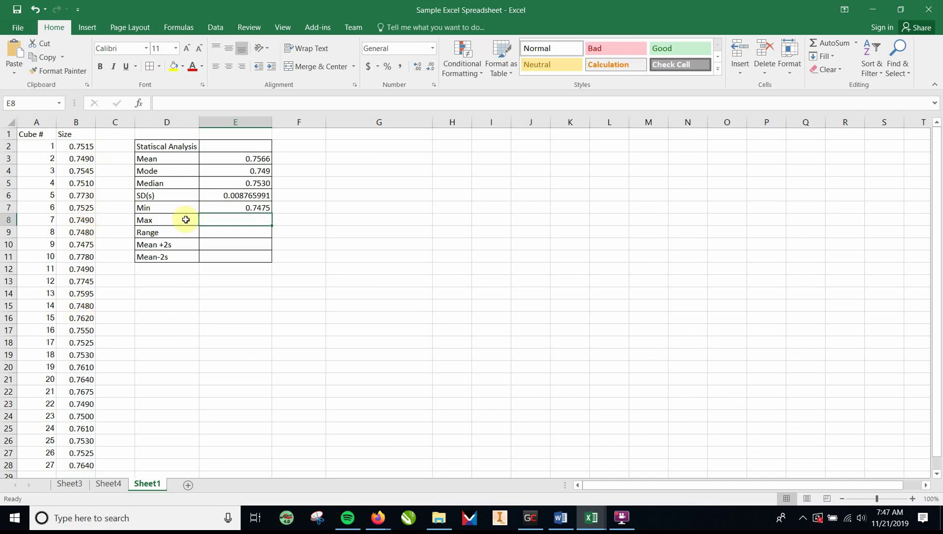
- Enter =MAX(B2:B28) in E8, giving the maximum 0.7780
{"action": "double_click", "coordinate": [238, 218]}
{"action": "type", "text": "="}
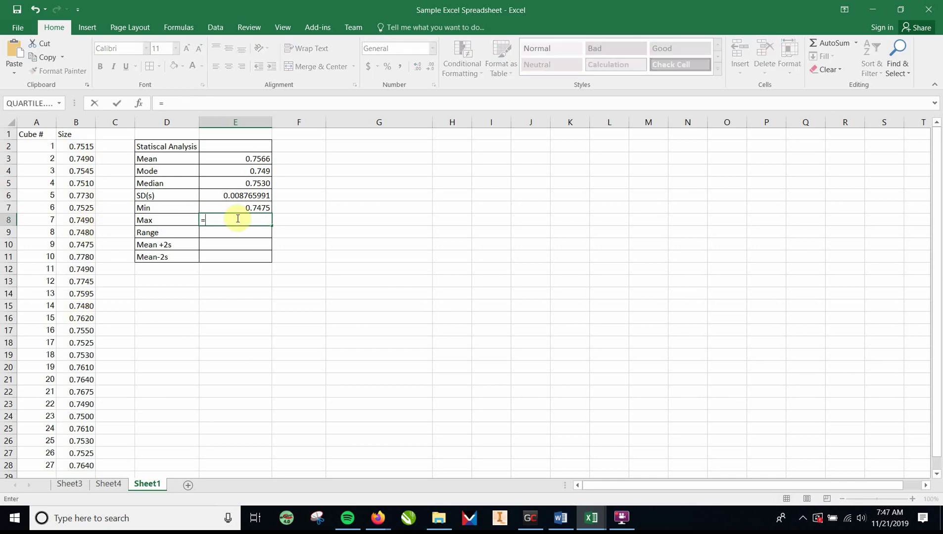
{"action": "type", "text": "max"}
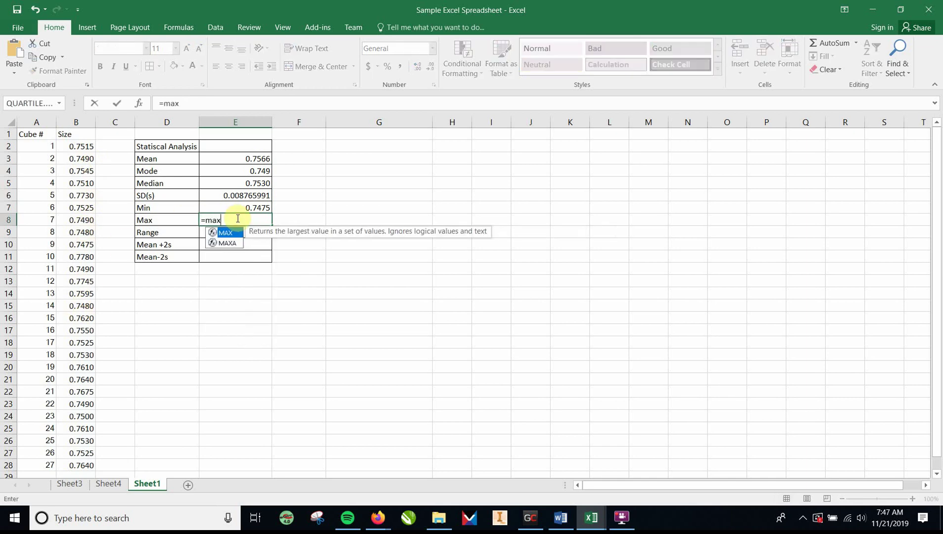
{"action": "double_click", "coordinate": [234, 236]}
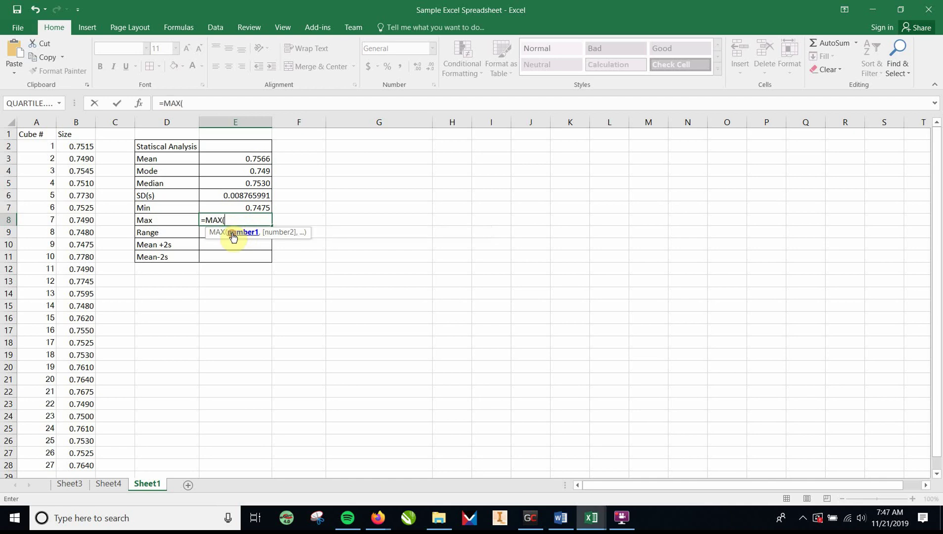
{"action": "left_click", "coordinate": [81, 147]}
{"action": "left_click_drag", "start_coordinate": [82, 147], "coordinate": [81, 464]}
{"action": "key", "text": "Return"}
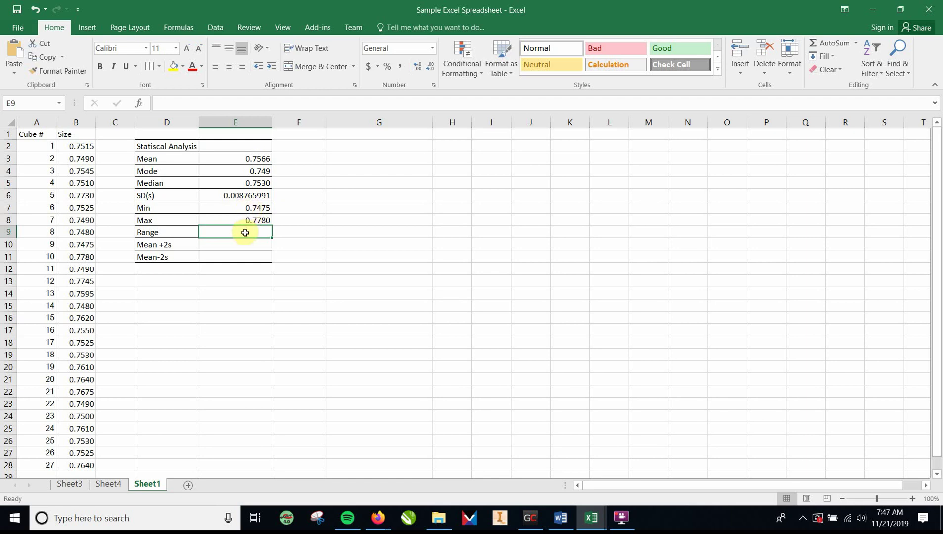
{"action": "type", "text": "="}
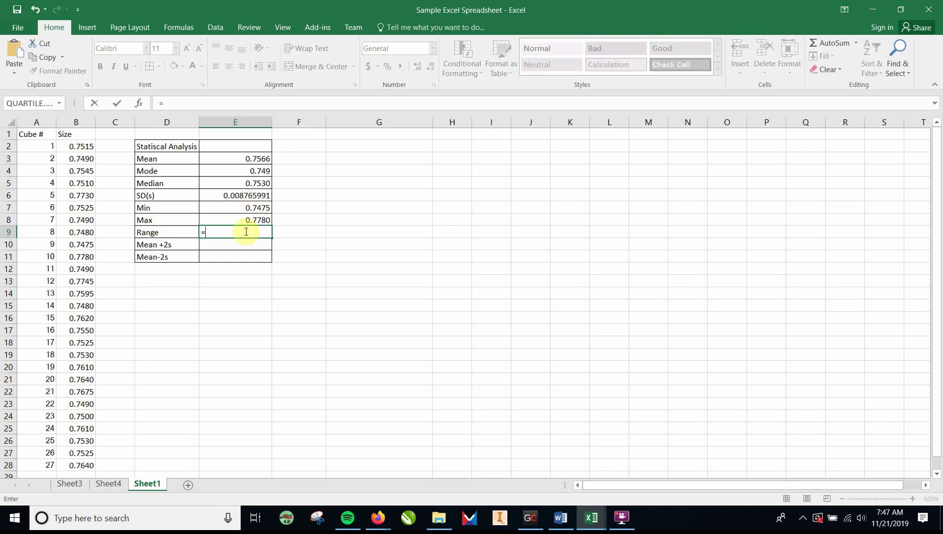
- Enter =E8-E7 in E9 so the Range row shows 0.0305
{"action": "left_click", "coordinate": [245, 221]}
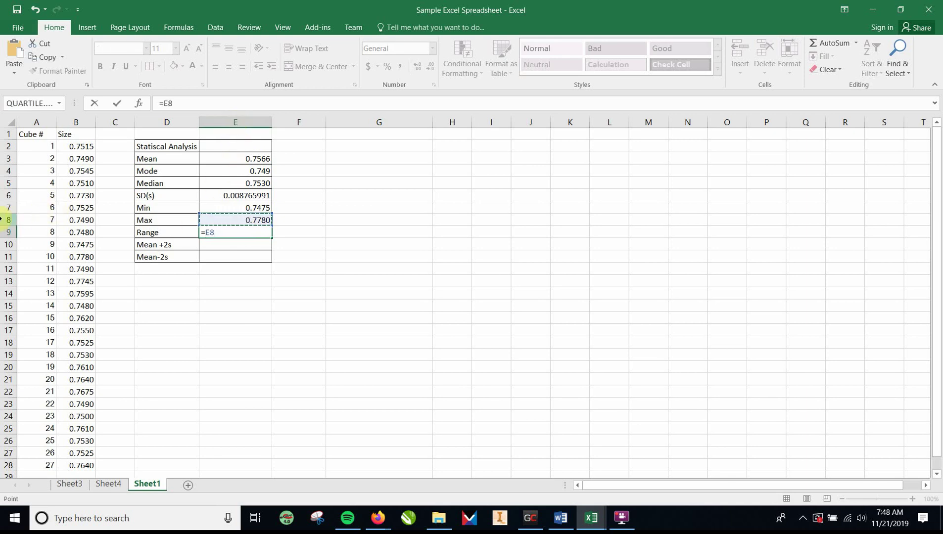
{"action": "type", "text": "-"}
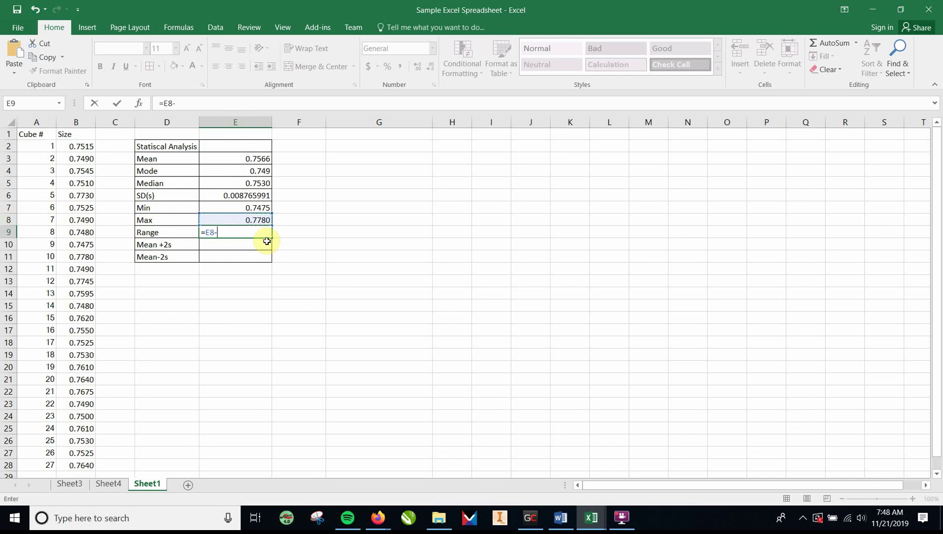
{"action": "left_click", "coordinate": [246, 209]}
{"action": "key", "text": "Return"}
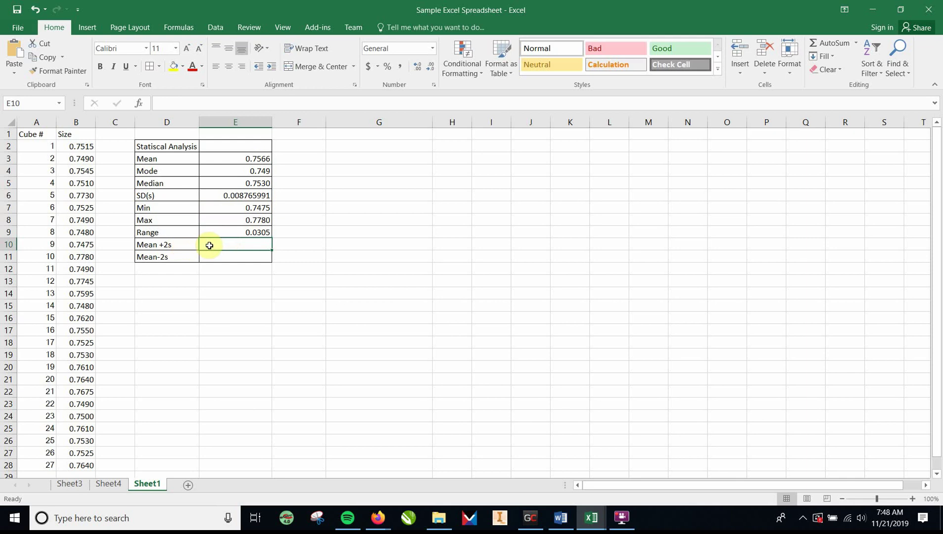
- Enter =E3+2*E6 in E10 to get the Mean +2s limit of 0.77418013
{"action": "type", "text": "="}
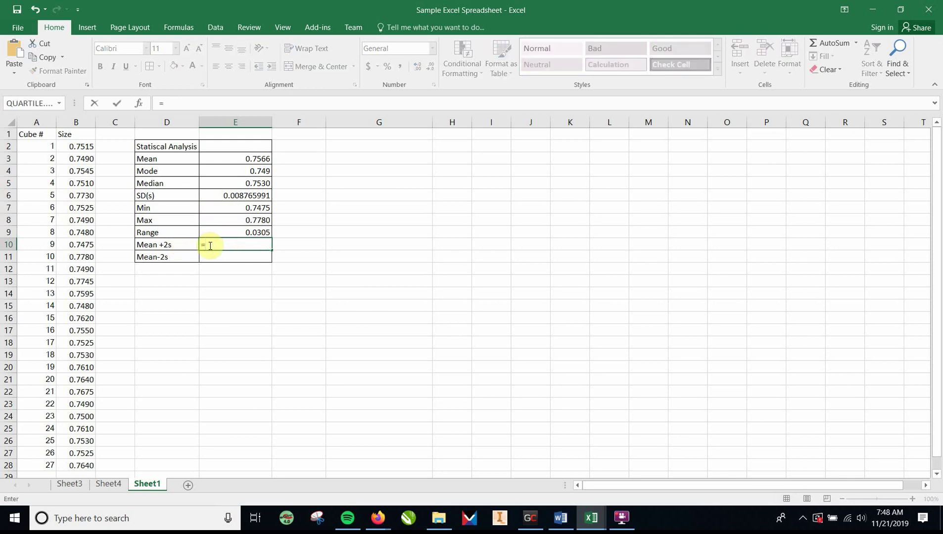
{"action": "left_click", "coordinate": [238, 159]}
{"action": "type", "text": "+2*"}
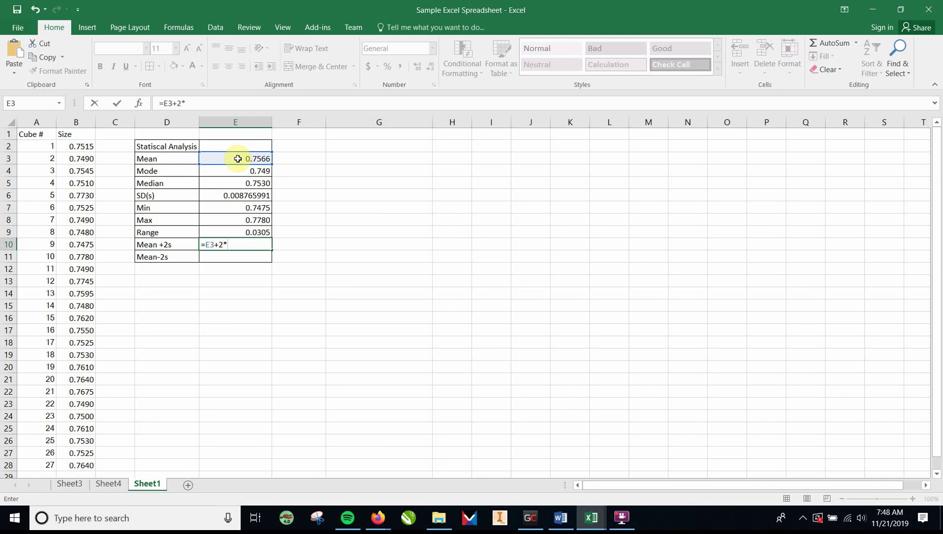
{"action": "left_click", "coordinate": [234, 195]}
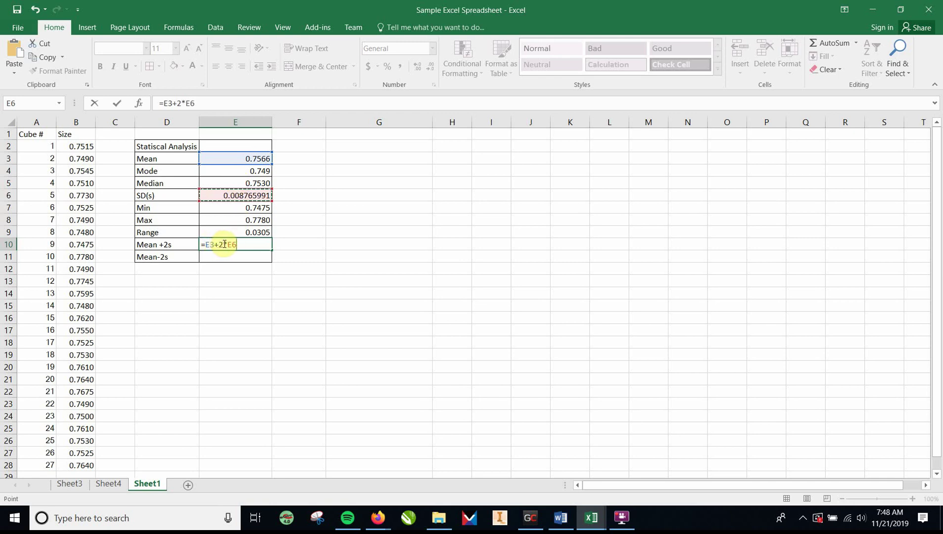
{"action": "key", "text": "Return"}
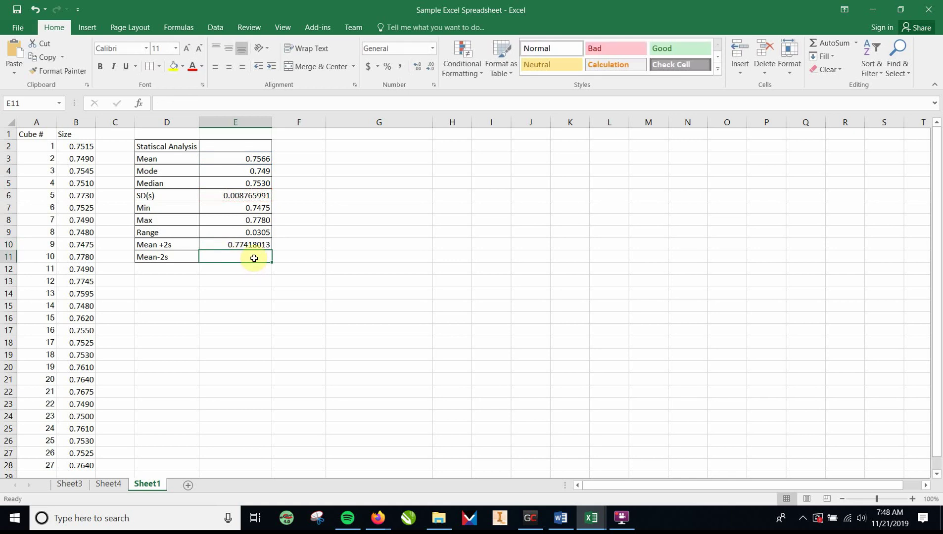
- Enter =E3-2*E6 in E11 to get the Mean-2s limit of 0.739116167
{"action": "type", "text": "="}
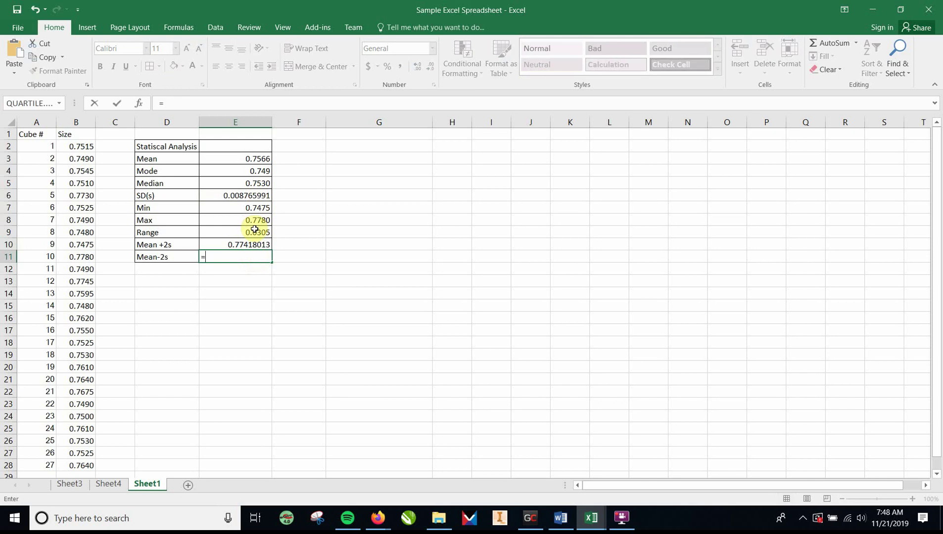
{"action": "left_click", "coordinate": [244, 157]}
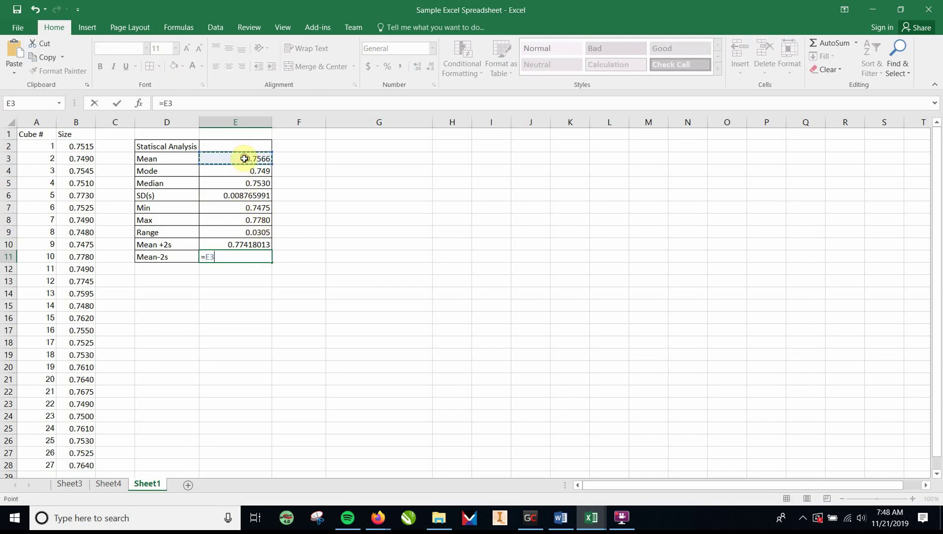
{"action": "type", "text": "-2*"}
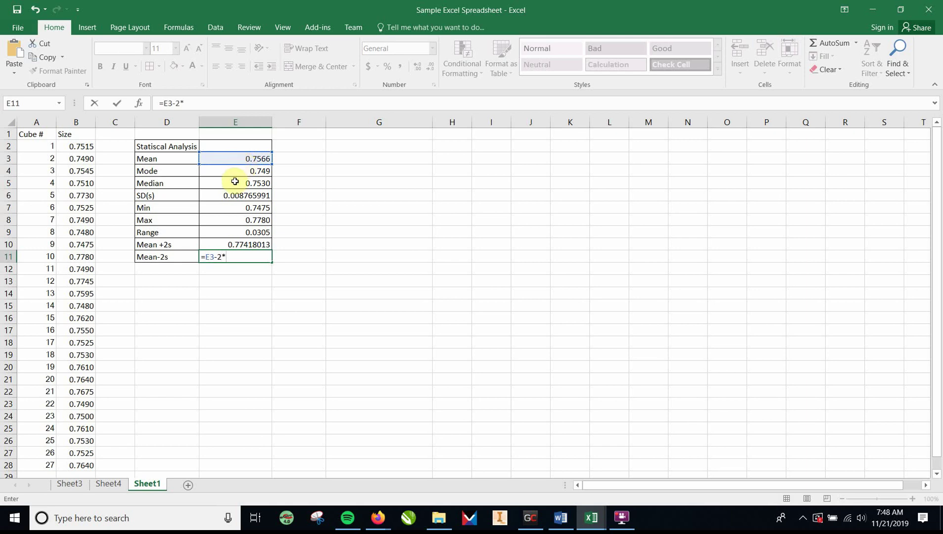
{"action": "left_click", "coordinate": [234, 194]}
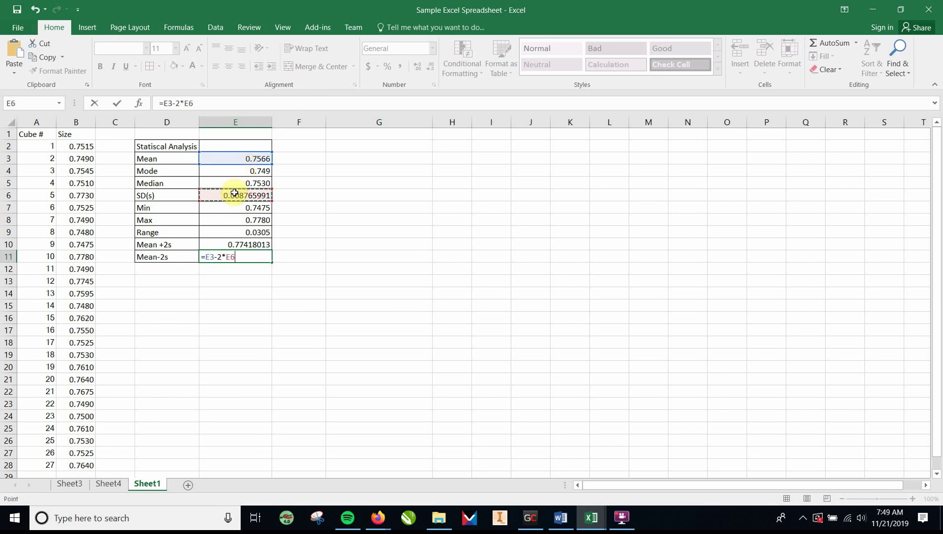
{"action": "key", "text": "Return"}
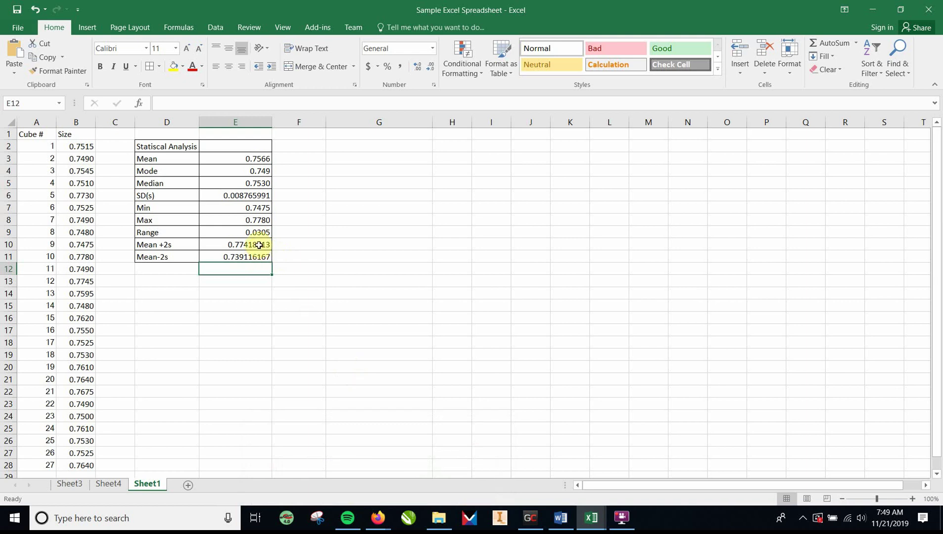
- Bring up the Firefox 'standard deviation normal distribution' image results with the bell-curve diagram
{"action": "left_click", "coordinate": [381, 518]}
{"action": "left_click", "coordinate": [355, 478]}
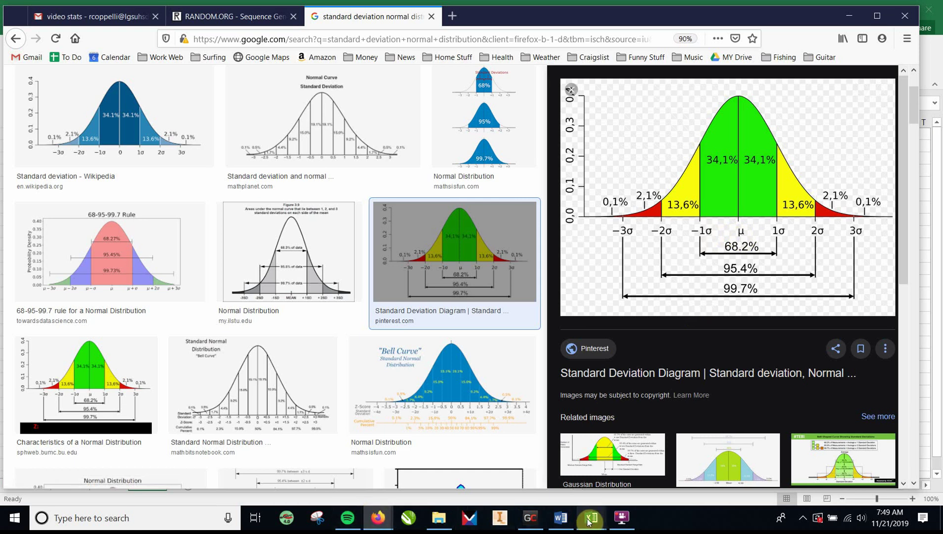
{"action": "mouse_move", "coordinate": [587, 521]}
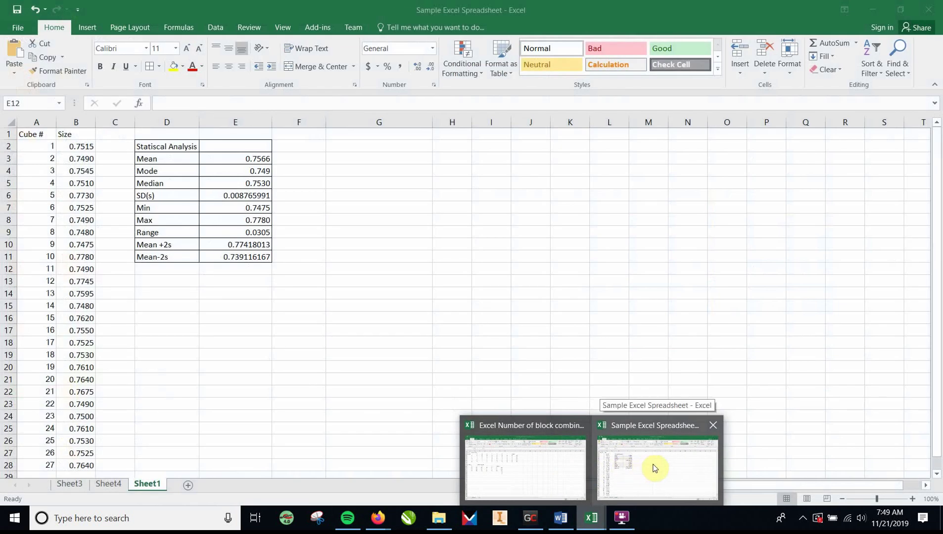
{"action": "left_click", "coordinate": [653, 467]}
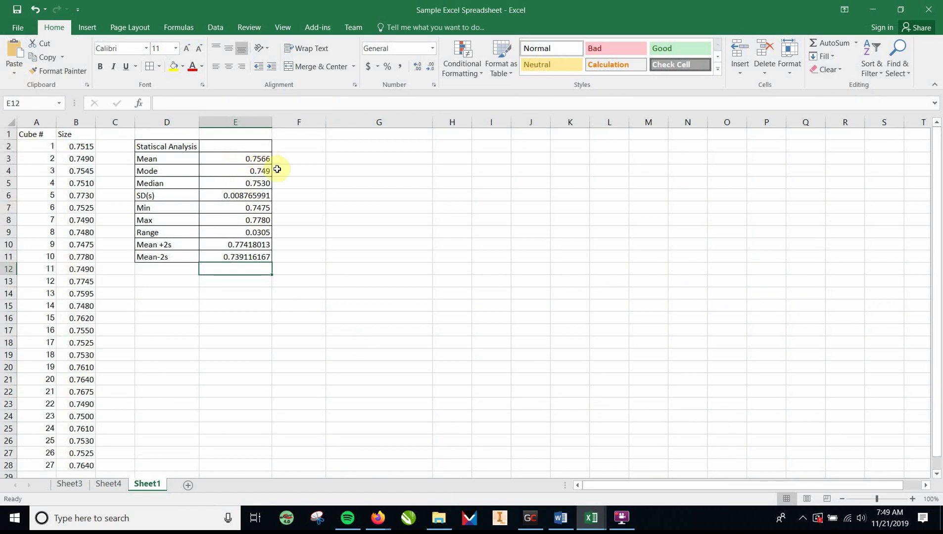
{"action": "left_click", "coordinate": [379, 520]}
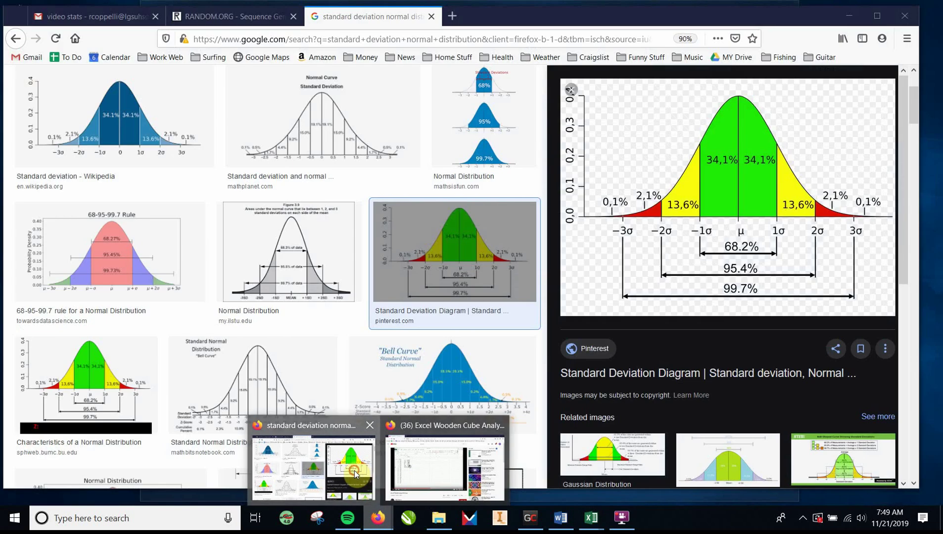
{"action": "left_click", "coordinate": [354, 473]}
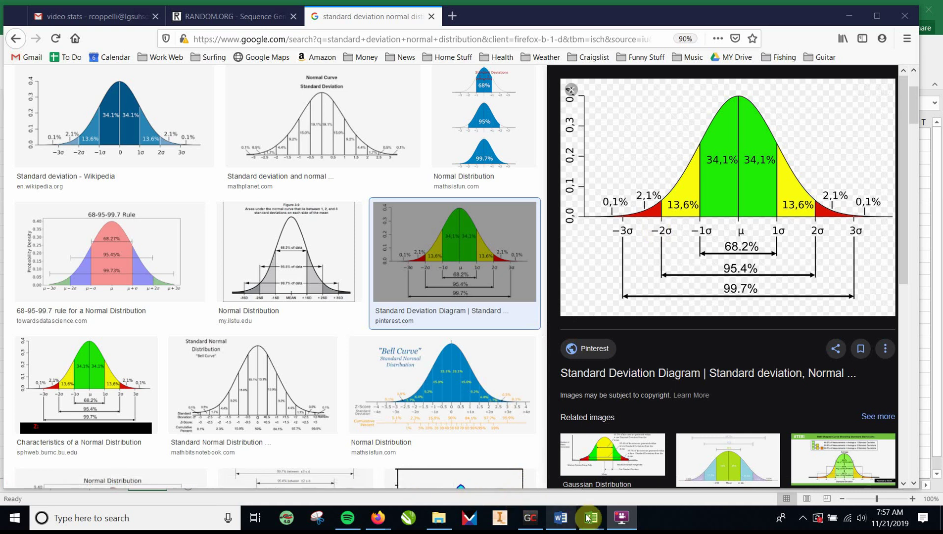
- Return to the Sample Excel Spreadsheet and select the Size values B2:B28
{"action": "mouse_move", "coordinate": [590, 518]}
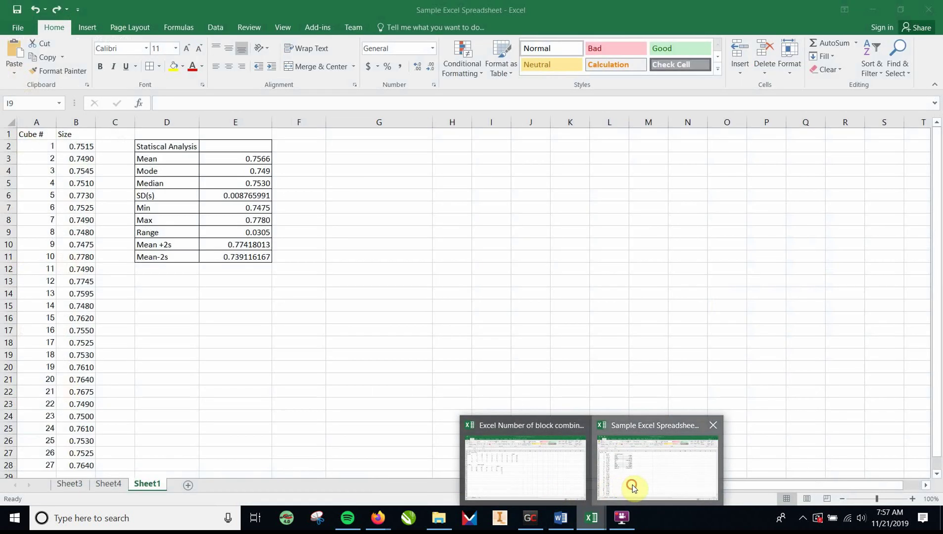
{"action": "left_click", "coordinate": [633, 487]}
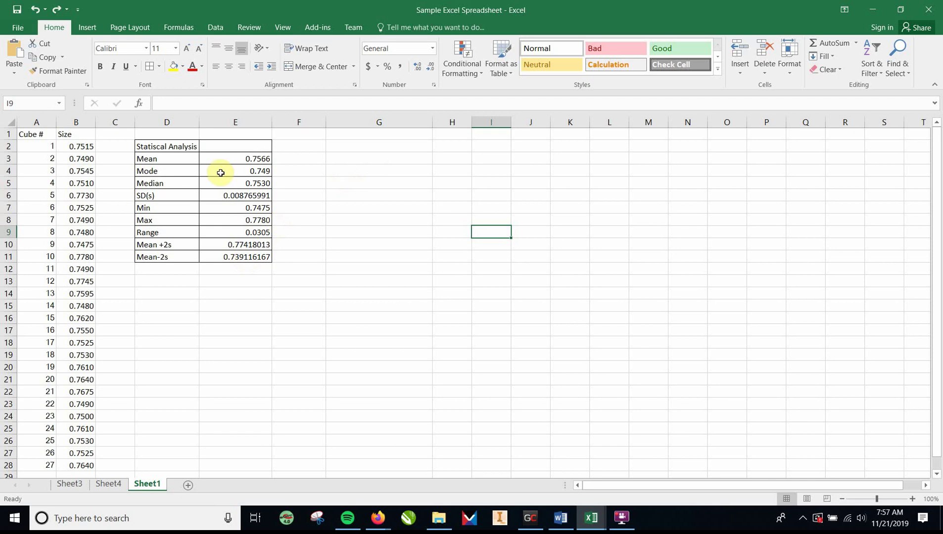
{"action": "left_click", "coordinate": [86, 147]}
{"action": "left_click_drag", "start_coordinate": [86, 147], "coordinate": [89, 467]}
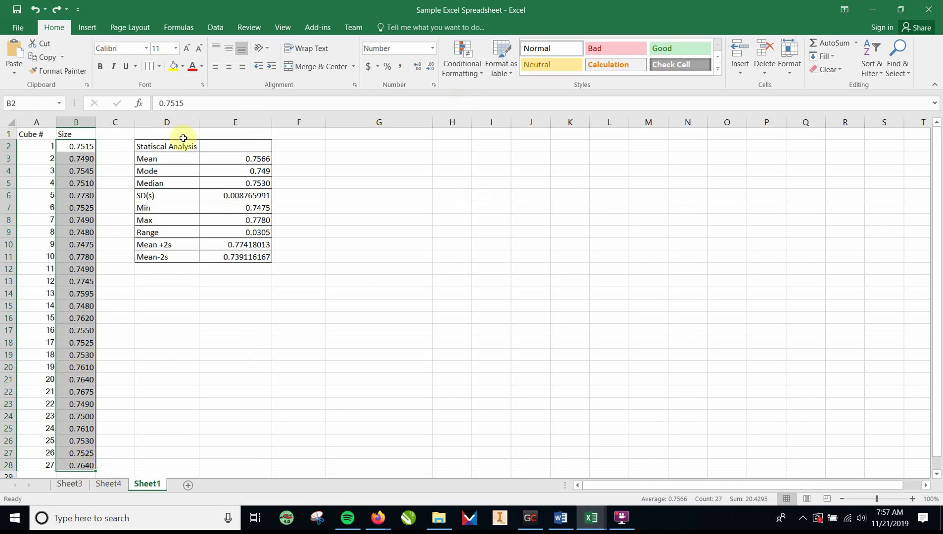
- Start a More Rules highlight rule for cell values not between =$E$11 and =$E$10
{"action": "left_click", "coordinate": [469, 55]}
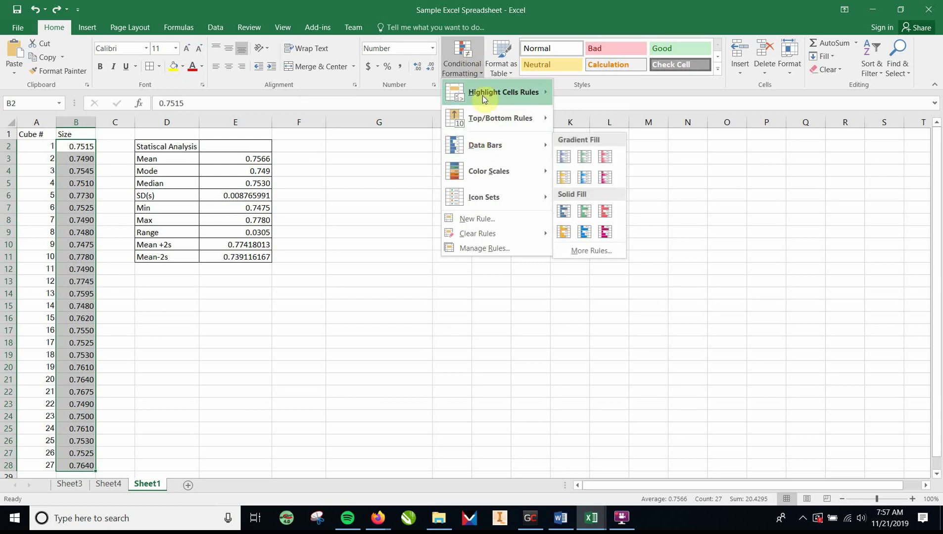
{"action": "mouse_move", "coordinate": [483, 93]}
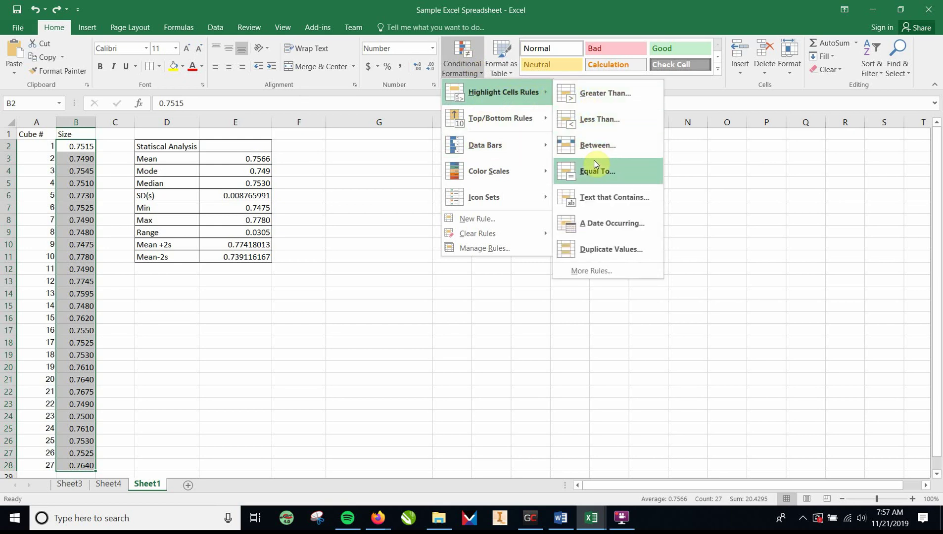
{"action": "left_click", "coordinate": [600, 272]}
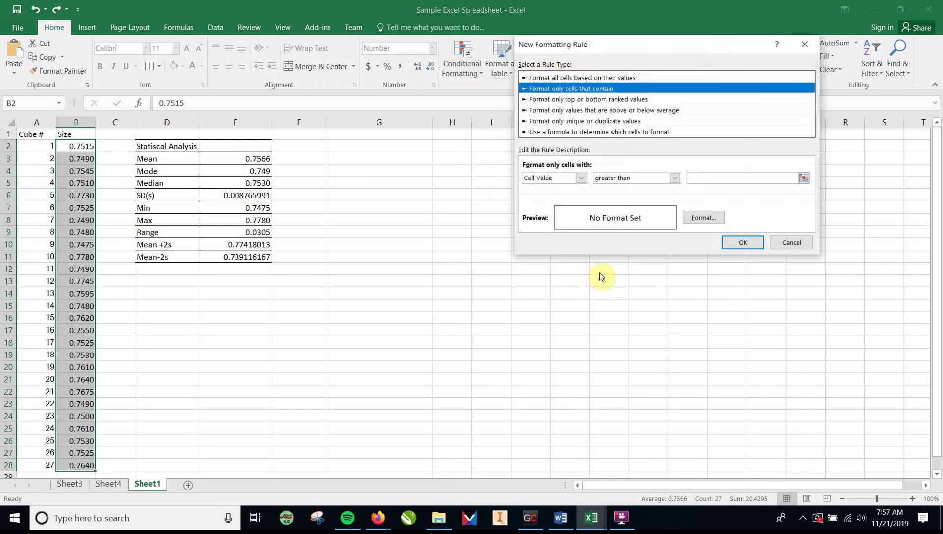
{"action": "left_click", "coordinate": [675, 178]}
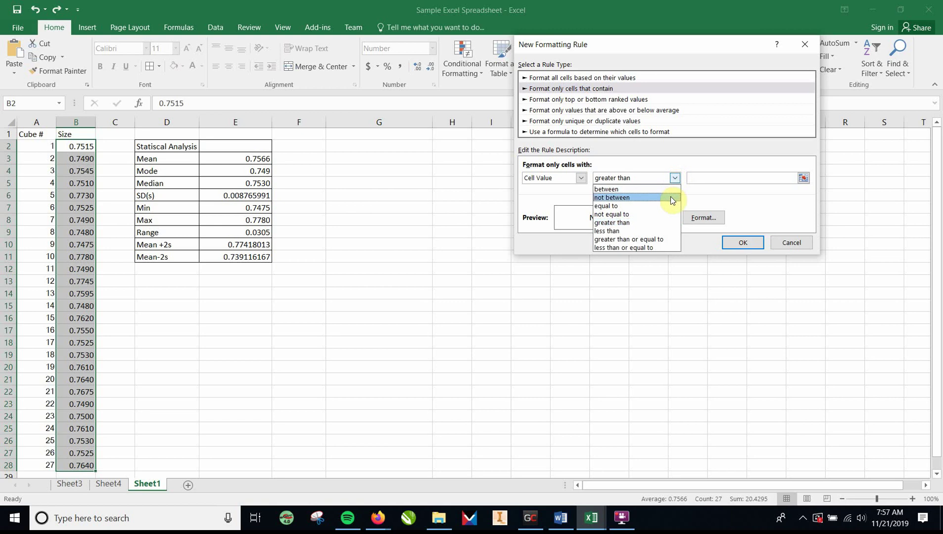
{"action": "left_click", "coordinate": [671, 197]}
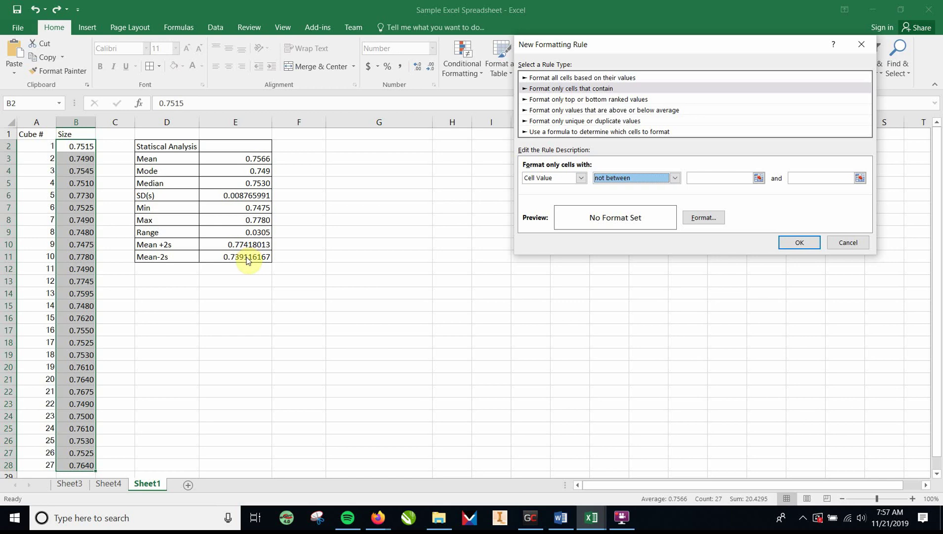
{"action": "left_click", "coordinate": [759, 178]}
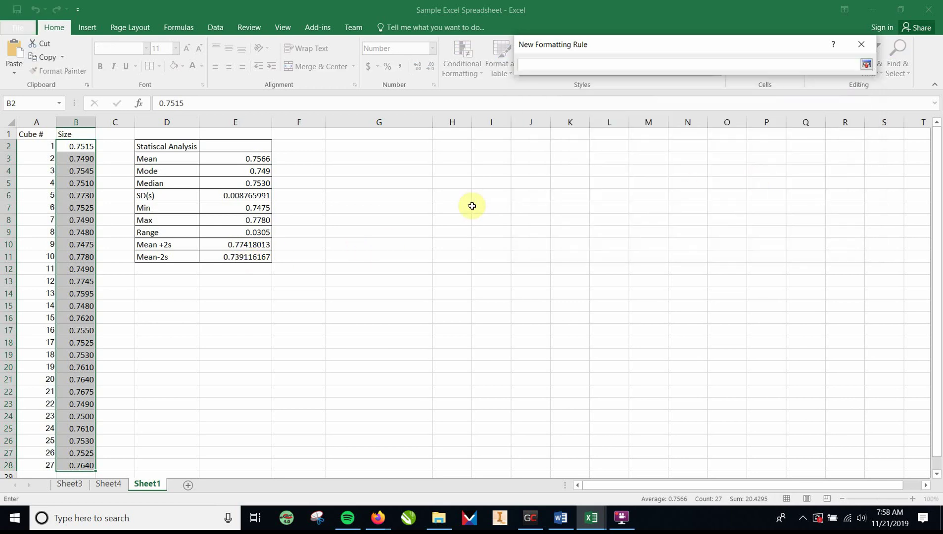
{"action": "left_click", "coordinate": [245, 257]}
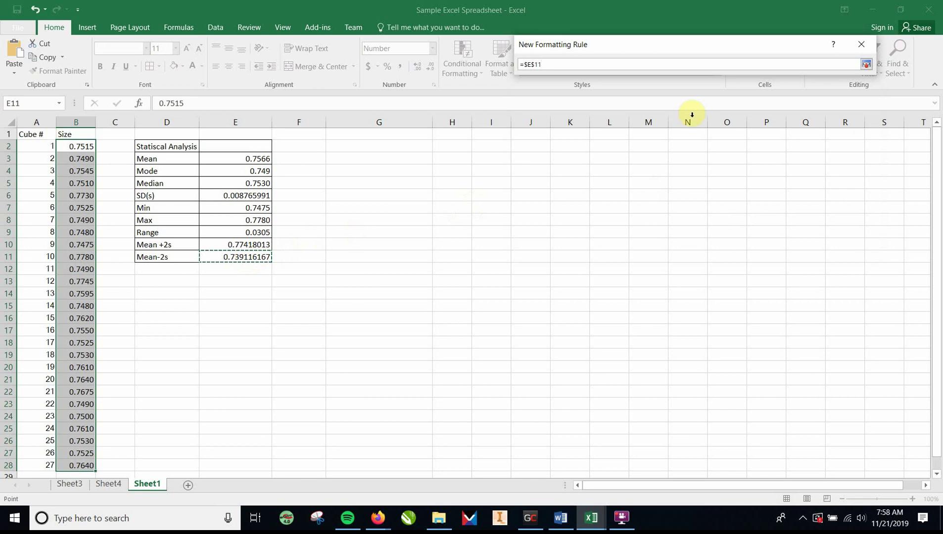
{"action": "left_click", "coordinate": [865, 64]}
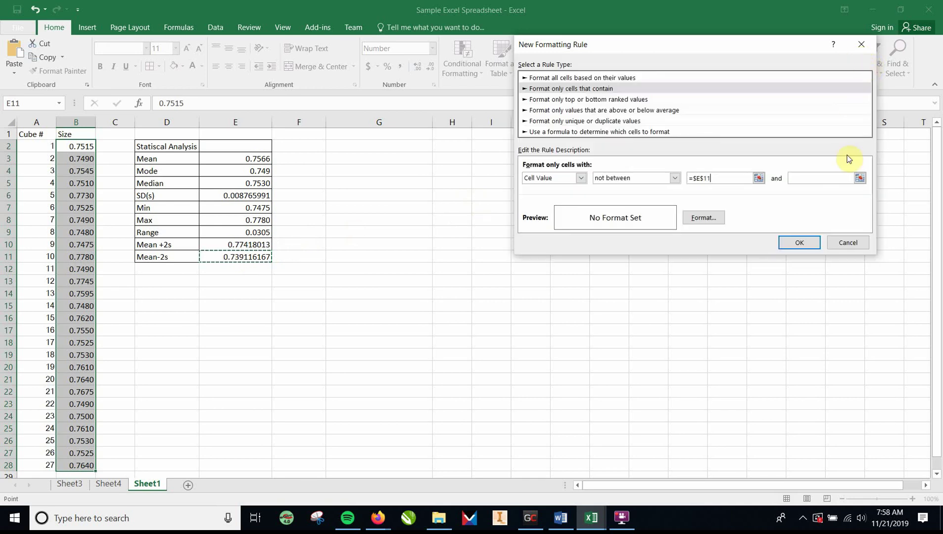
{"action": "left_click", "coordinate": [860, 178]}
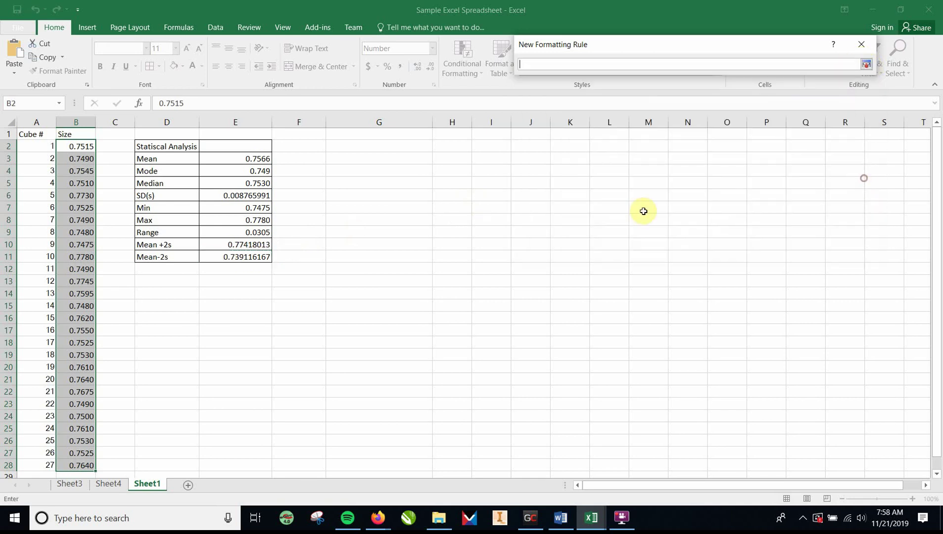
{"action": "left_click", "coordinate": [249, 245]}
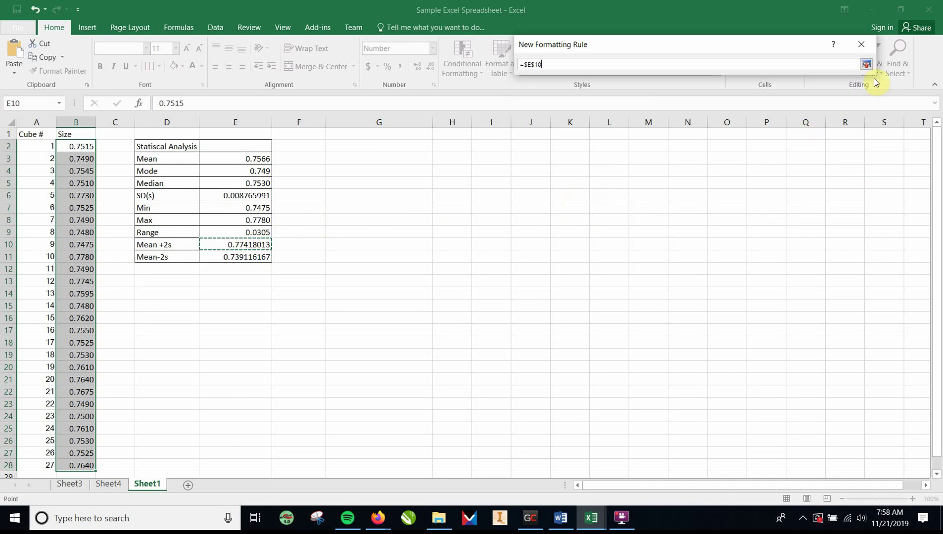
{"action": "left_click", "coordinate": [868, 63]}
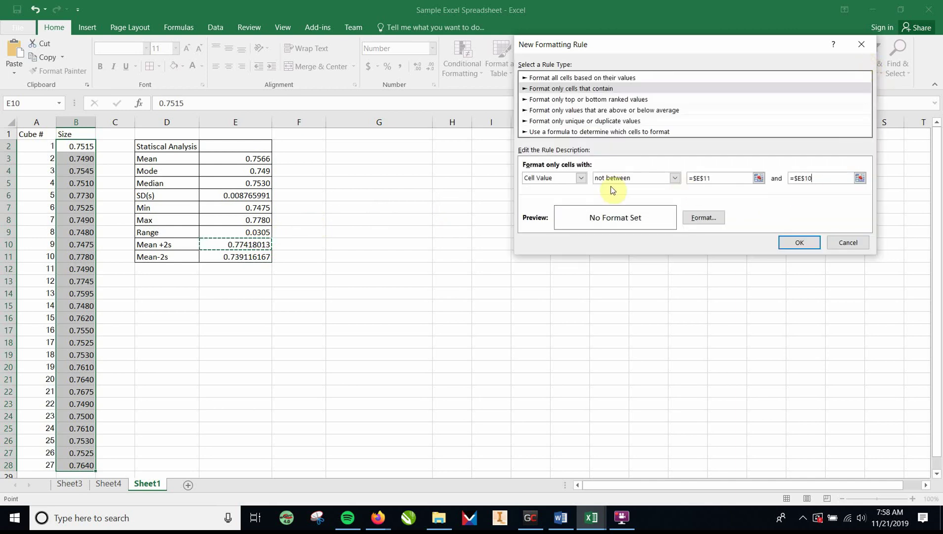
- Give the rule a yellow fill so sizes 0.7780 and 0.7745 are highlighted
{"action": "left_click", "coordinate": [700, 218]}
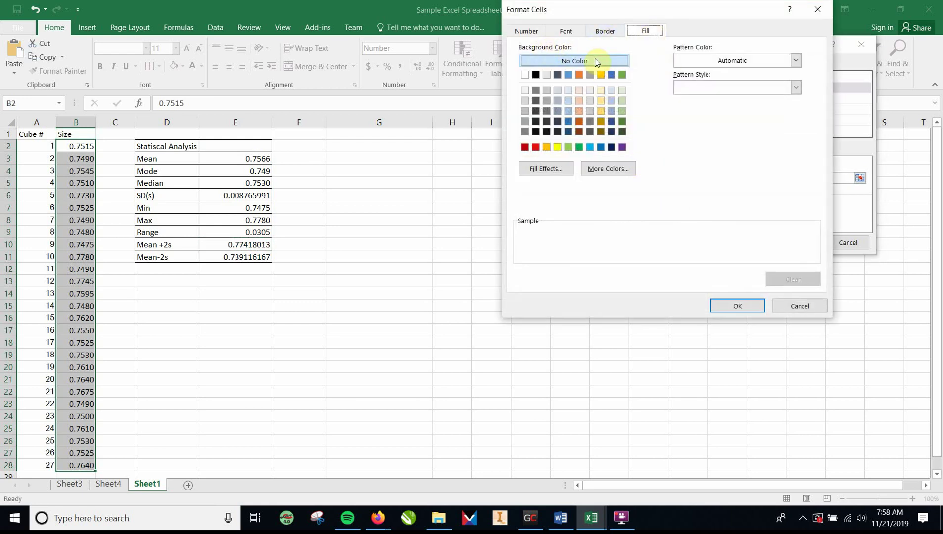
{"action": "left_click", "coordinate": [560, 147]}
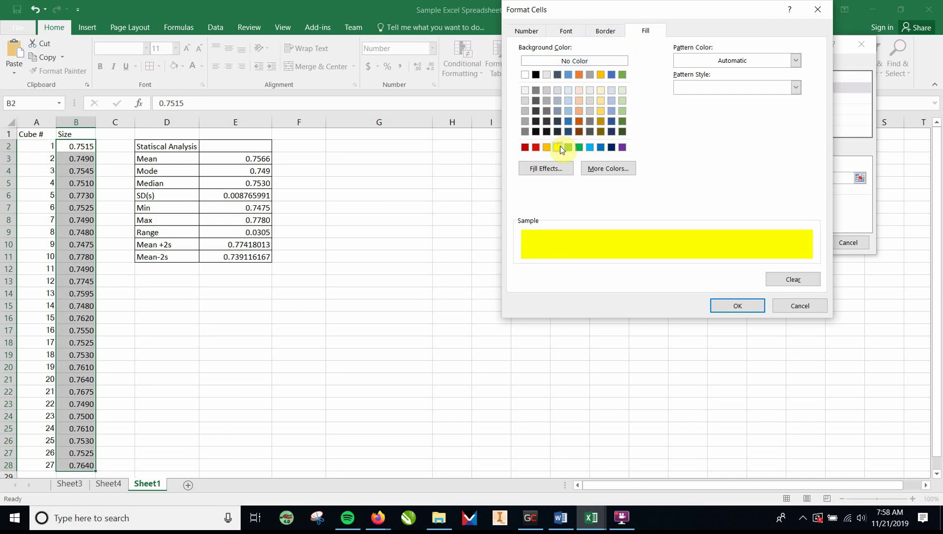
{"action": "left_click", "coordinate": [736, 308]}
{"action": "left_click", "coordinate": [804, 244]}
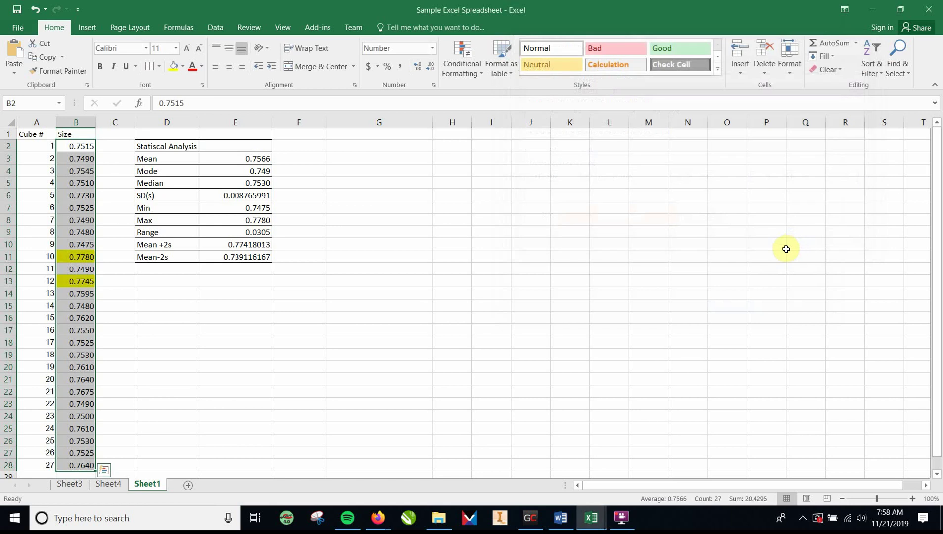
{"action": "left_click", "coordinate": [438, 286]}
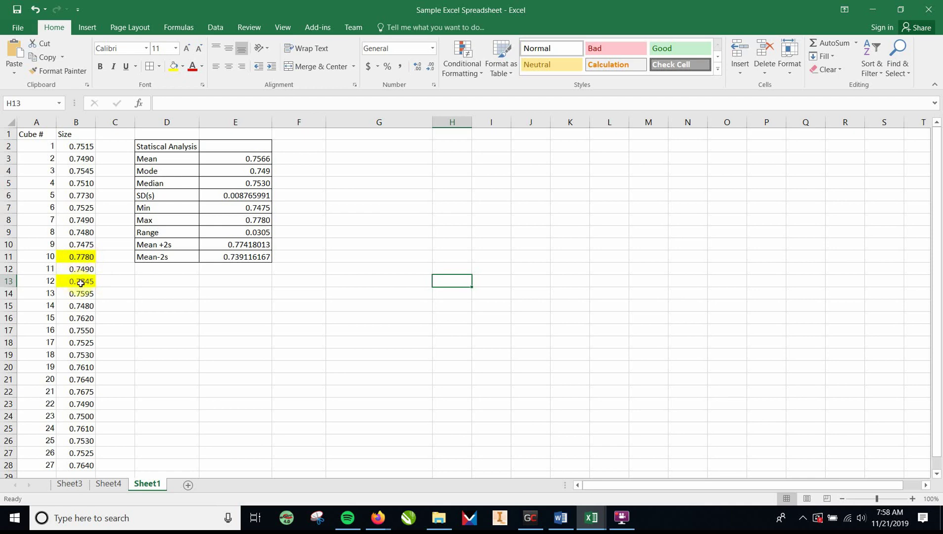
- Apply All Borders to the Cube # and Size table in A1:B28
{"action": "left_click", "coordinate": [45, 136]}
{"action": "left_click_drag", "start_coordinate": [44, 135], "coordinate": [74, 468]}
{"action": "left_click", "coordinate": [160, 67]}
{"action": "left_click", "coordinate": [179, 171]}
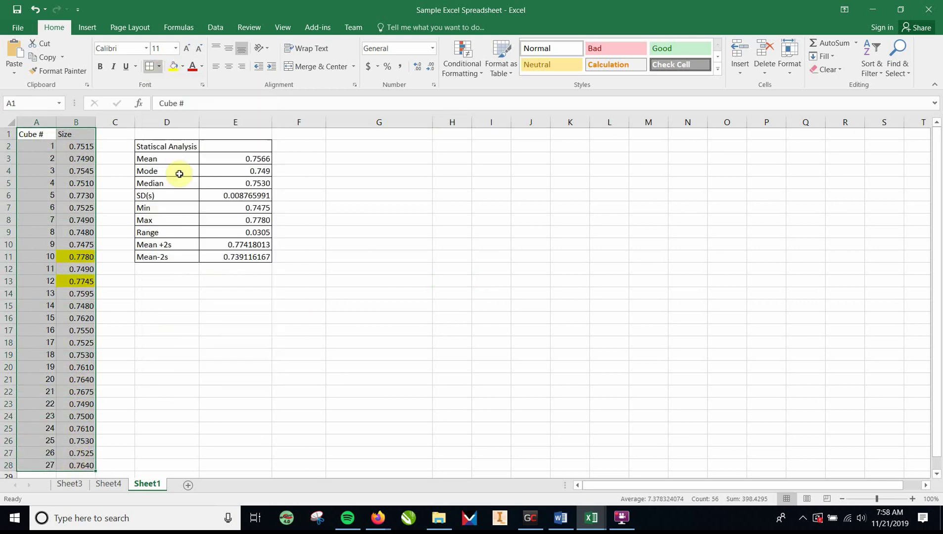
- Insert two blank rows above the table
{"action": "left_click", "coordinate": [10, 135]}
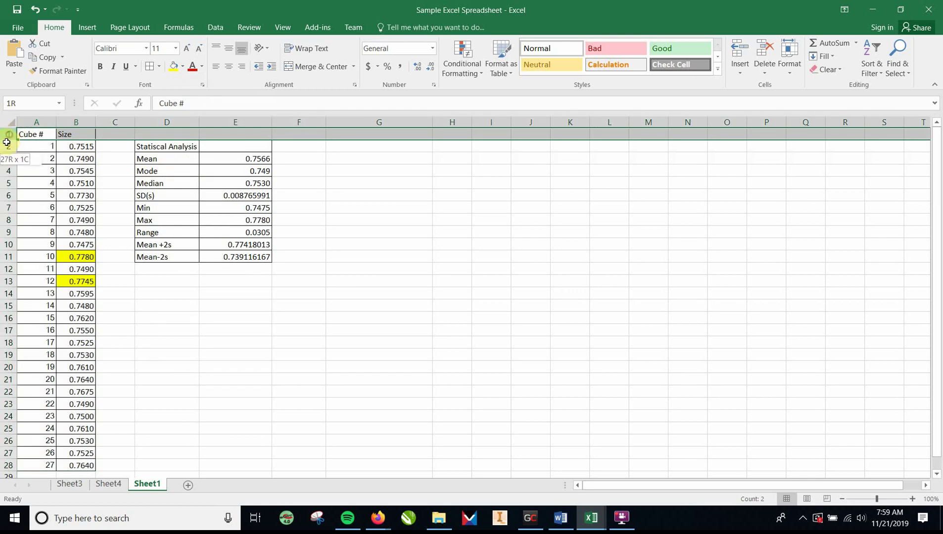
{"action": "left_click_drag", "start_coordinate": [9, 135], "coordinate": [9, 147]}
{"action": "right_click", "coordinate": [3, 145]}
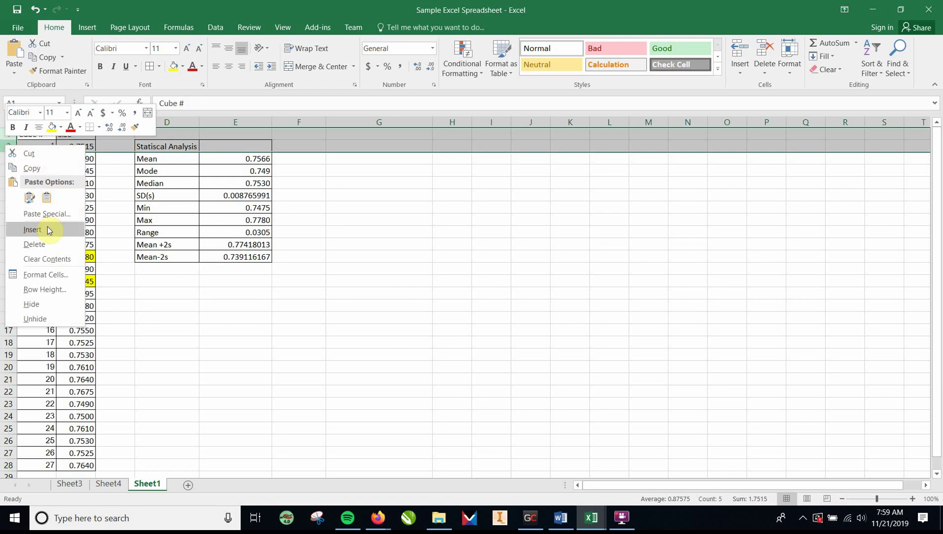
{"action": "left_click", "coordinate": [33, 229]}
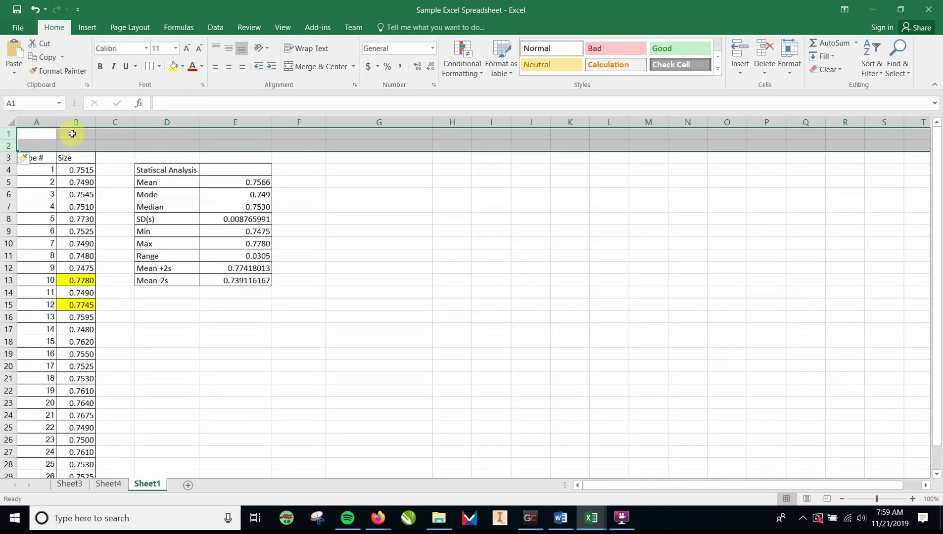
- Type the student's name in A1 and 'Period 1' in A2, then insert a blank row 3
{"action": "left_click", "coordinate": [49, 135]}
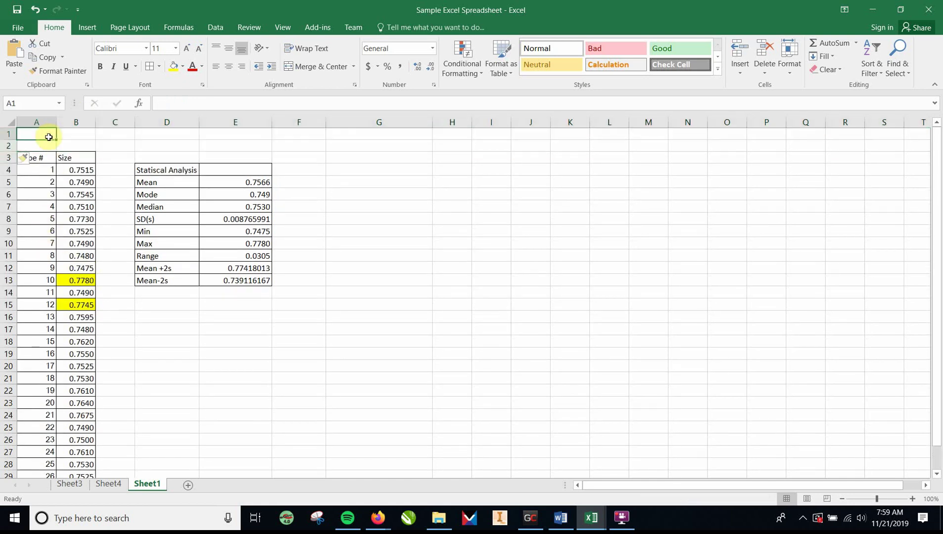
{"action": "type", "text": "Rodrigo Coppelli"}
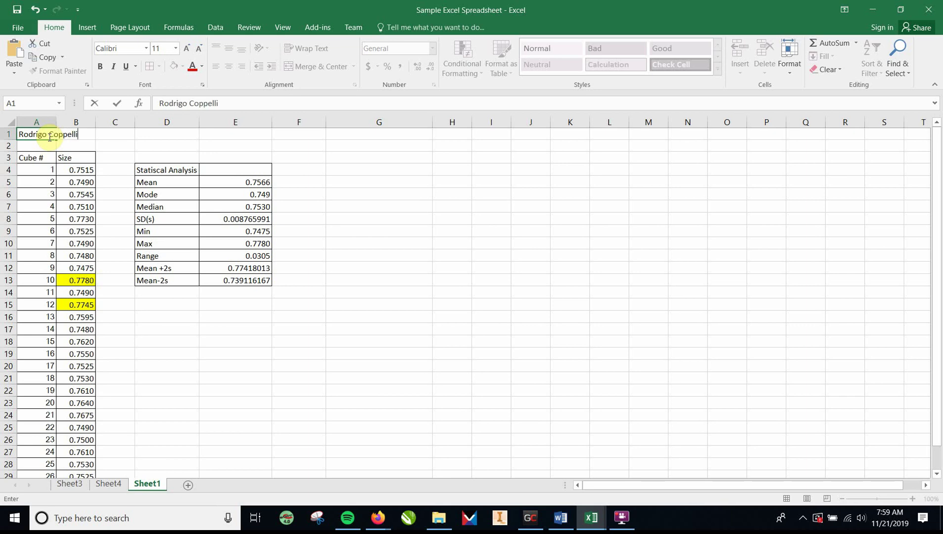
{"action": "key", "text": "Return"}
{"action": "type", "text": "Period 1"}
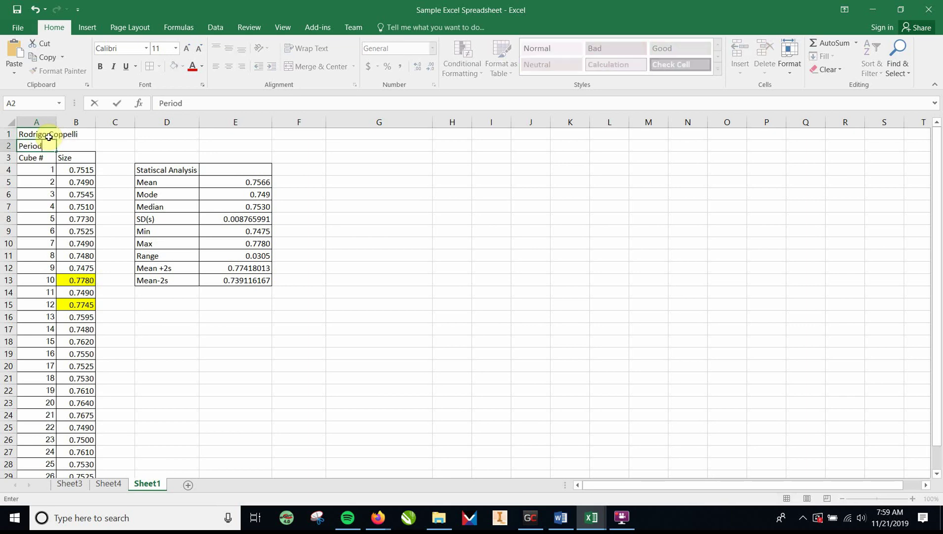
{"action": "left_click", "coordinate": [10, 158]}
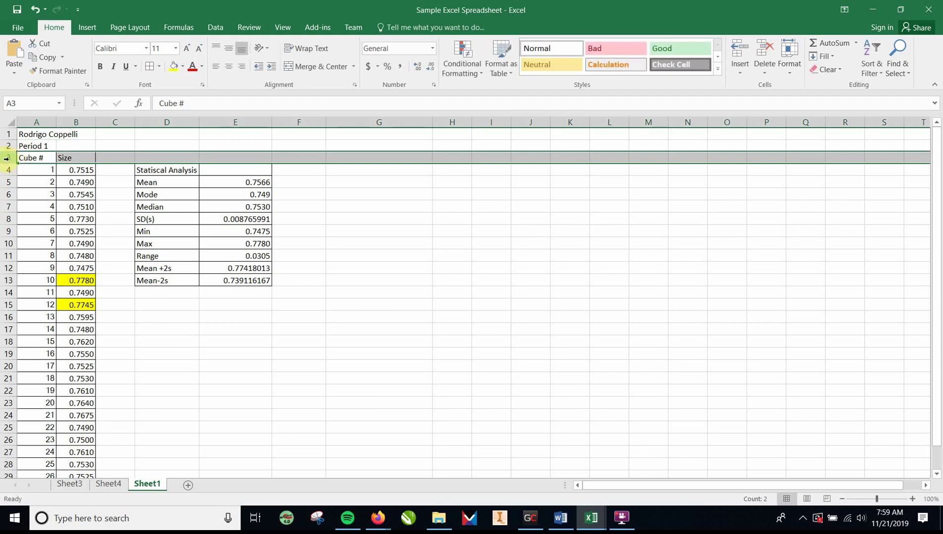
{"action": "right_click", "coordinate": [8, 159]}
{"action": "left_click", "coordinate": [32, 246]}
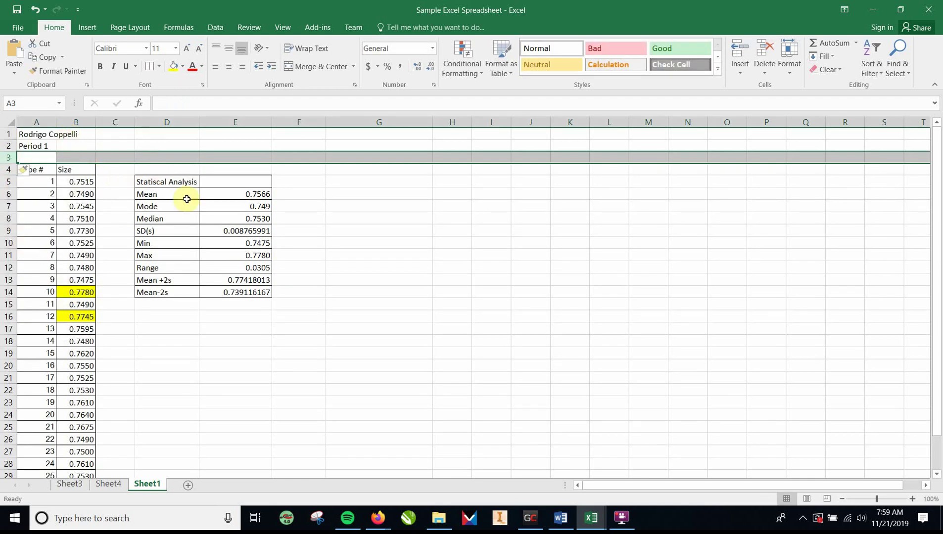
- Open the print preview with the HP LaserJet 700 M712 PCL6 printer selected
{"action": "left_click", "coordinate": [18, 28]}
{"action": "left_click", "coordinate": [42, 156]}
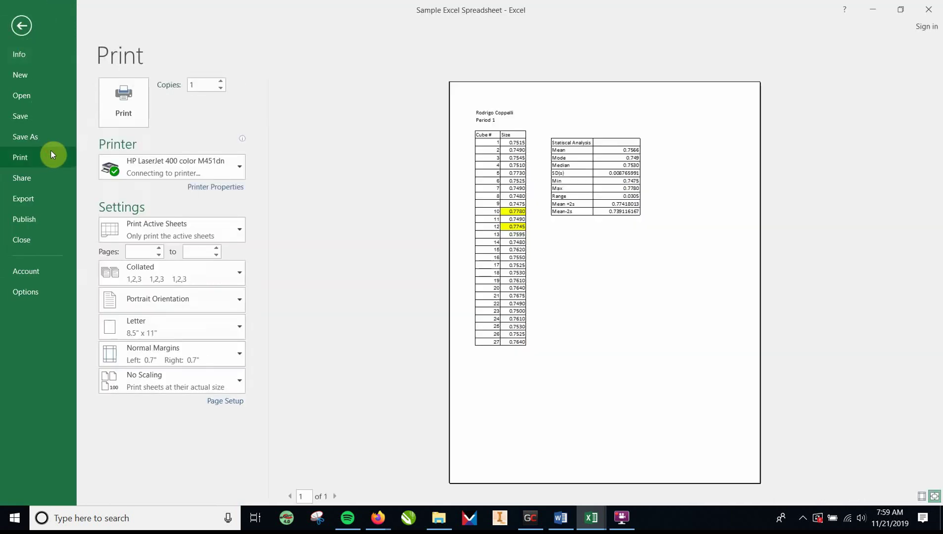
{"action": "left_click", "coordinate": [235, 170]}
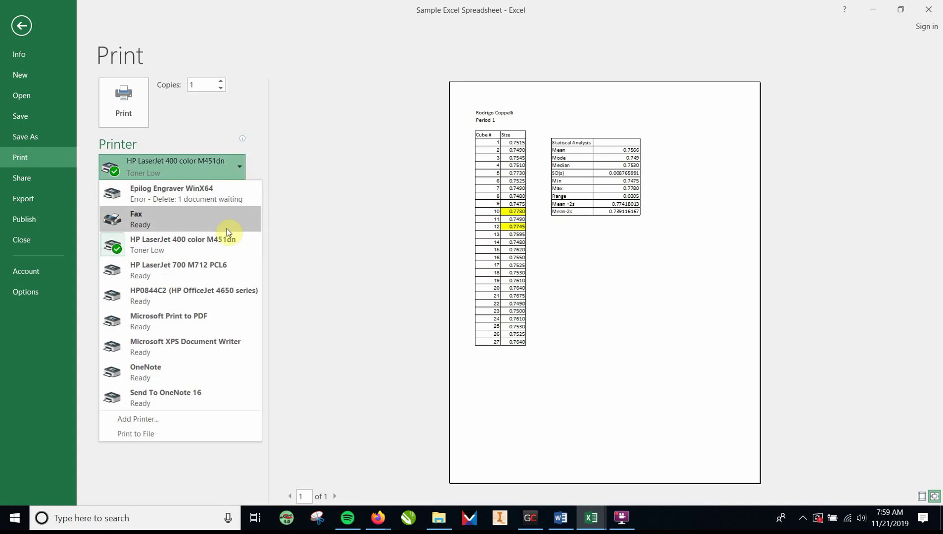
{"action": "left_click", "coordinate": [221, 270]}
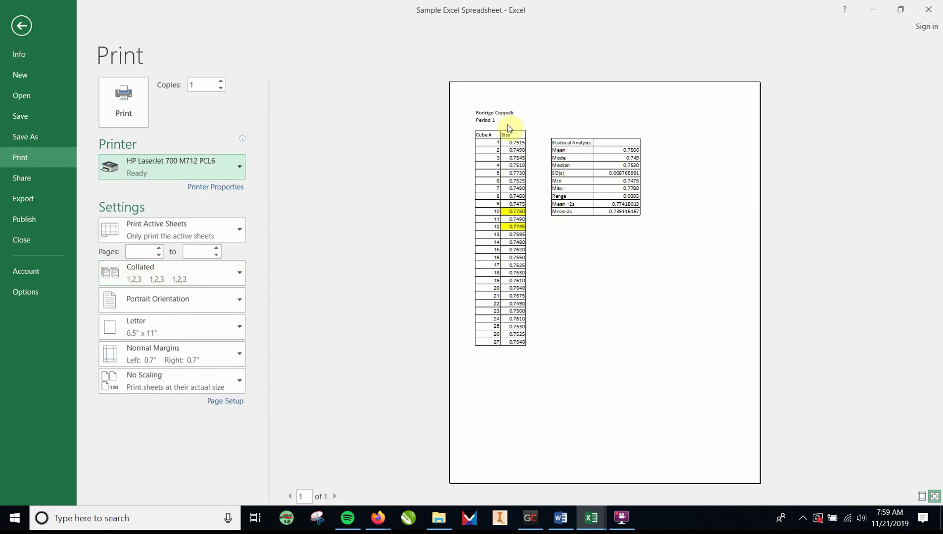